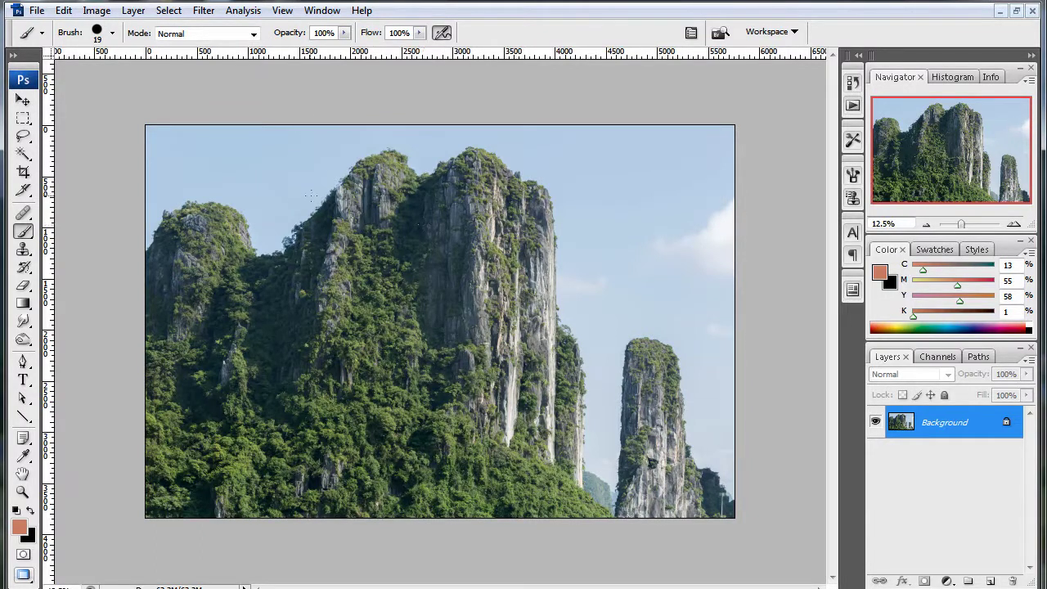
Swap the Quick Selection tool for the Magic Wand tool.
click(23, 153)
alt+click(23, 153)
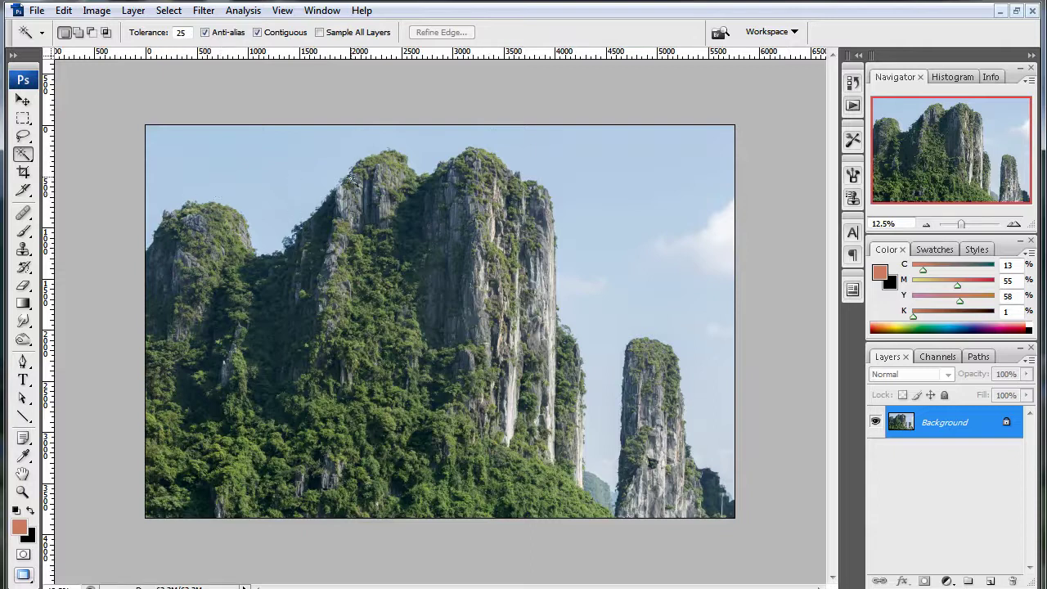
Unlock the Background as Layer 0 and bring up the Channels panel.
alt+double_click(947, 424)
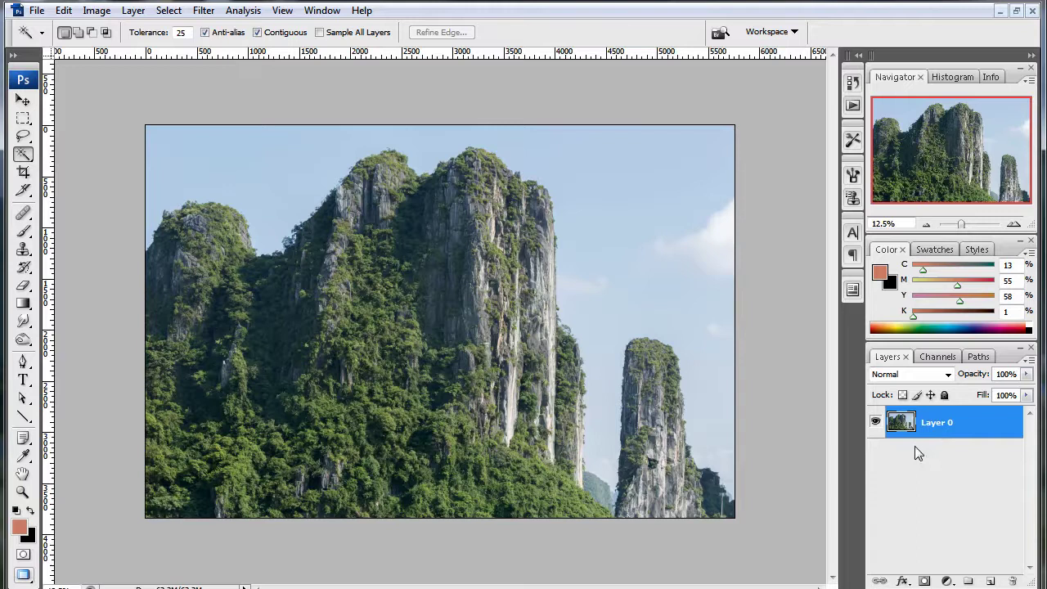
click(937, 360)
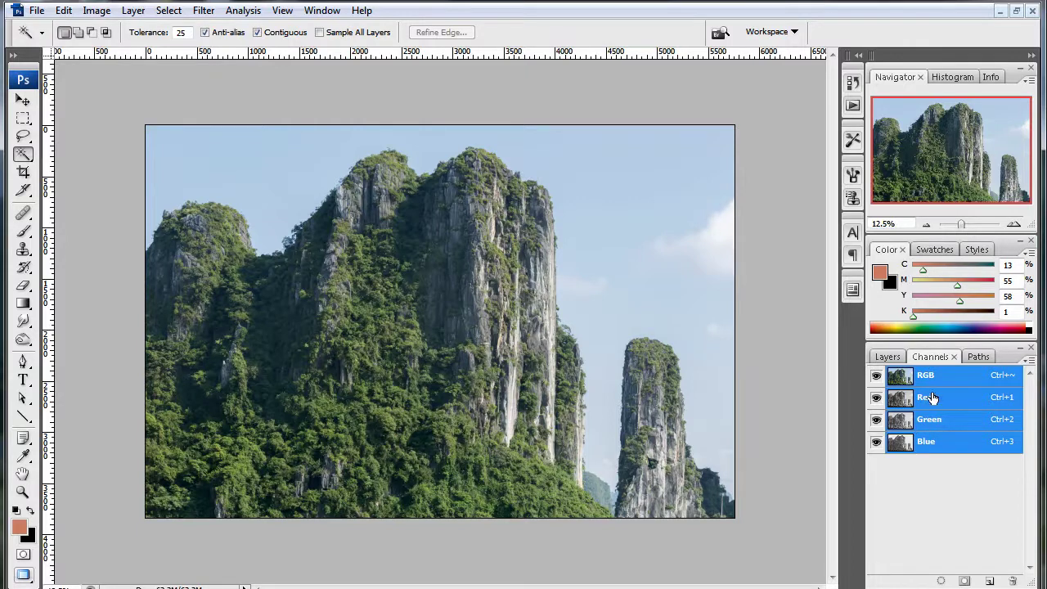
View the Red, Green and Blue channels one at a time, ending on Blue.
click(925, 398)
click(937, 421)
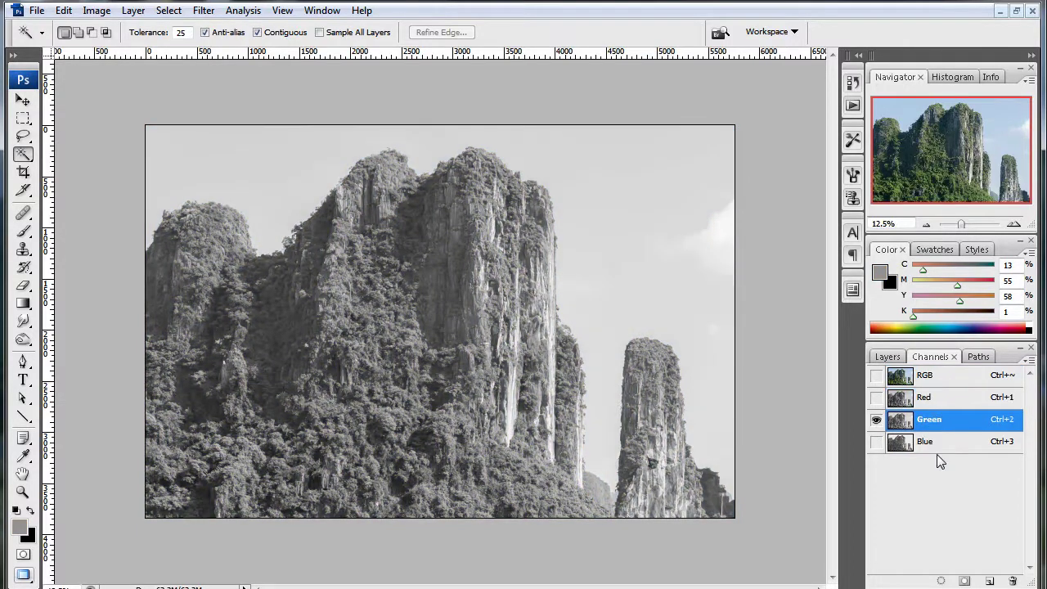
click(937, 448)
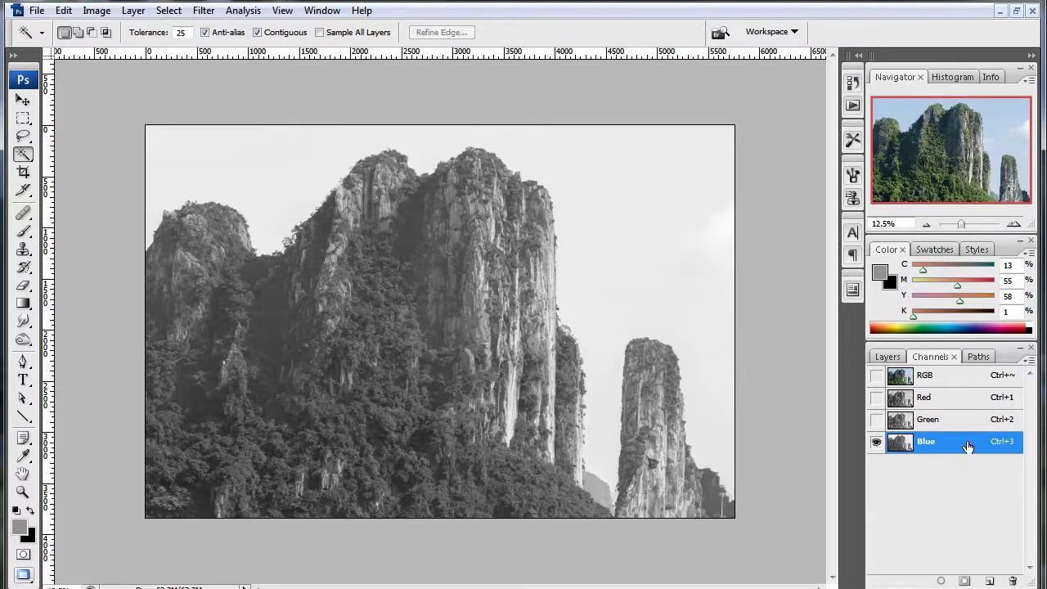
click(928, 427)
click(940, 446)
Return to the RGB view, pick the Brush, and set the foreground to pure saturated blue.
click(941, 385)
key(b)
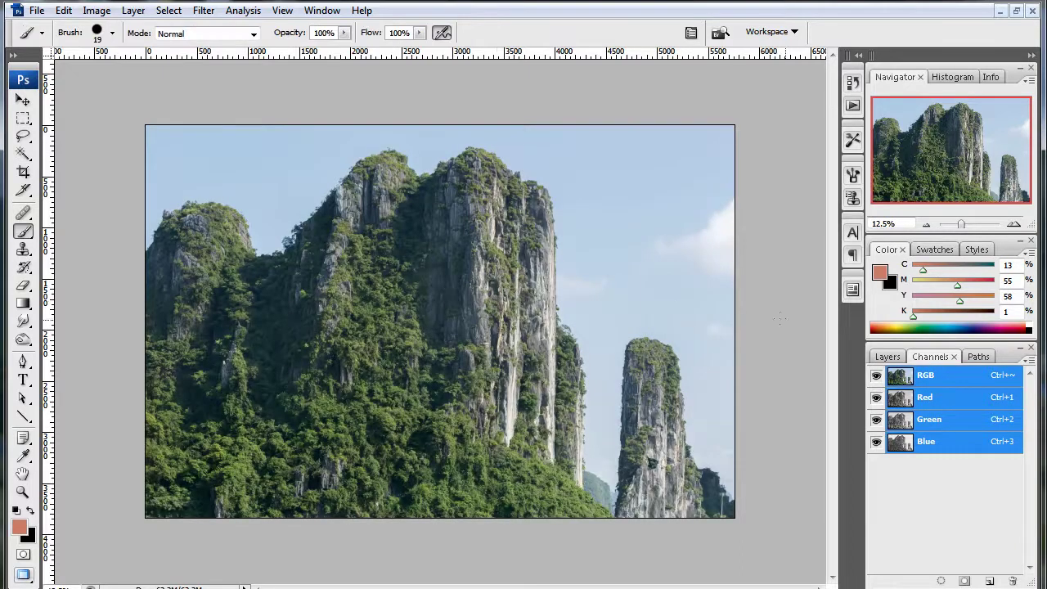
click(887, 357)
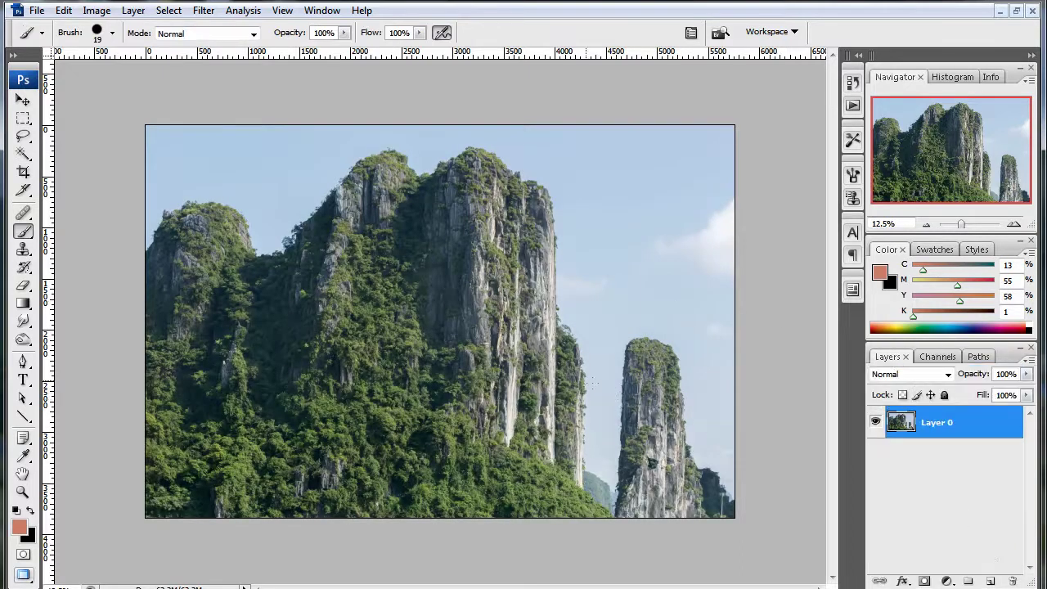
click(19, 528)
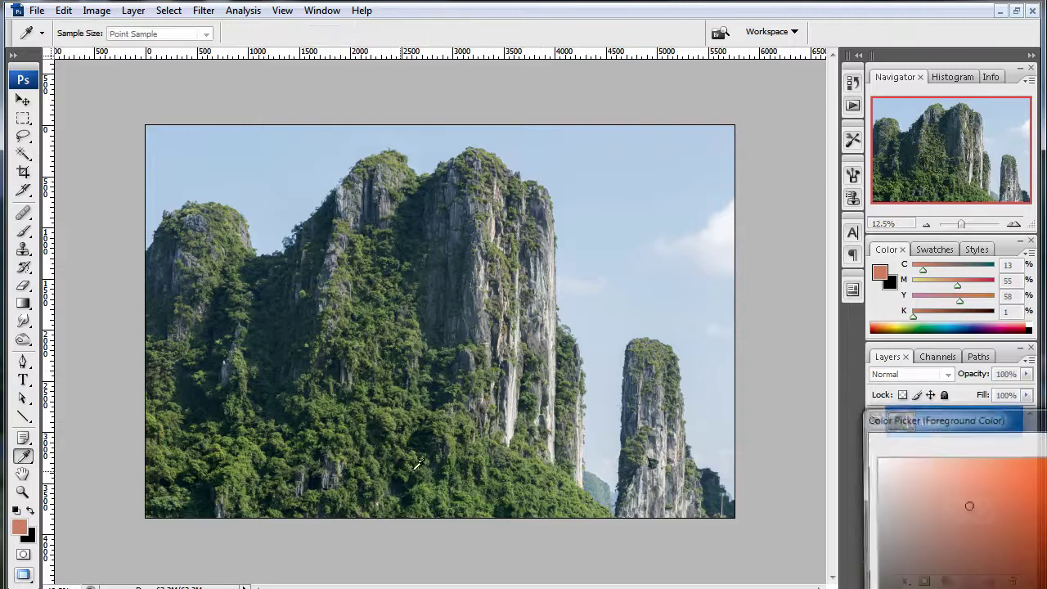
drag(921, 420, 433, 306)
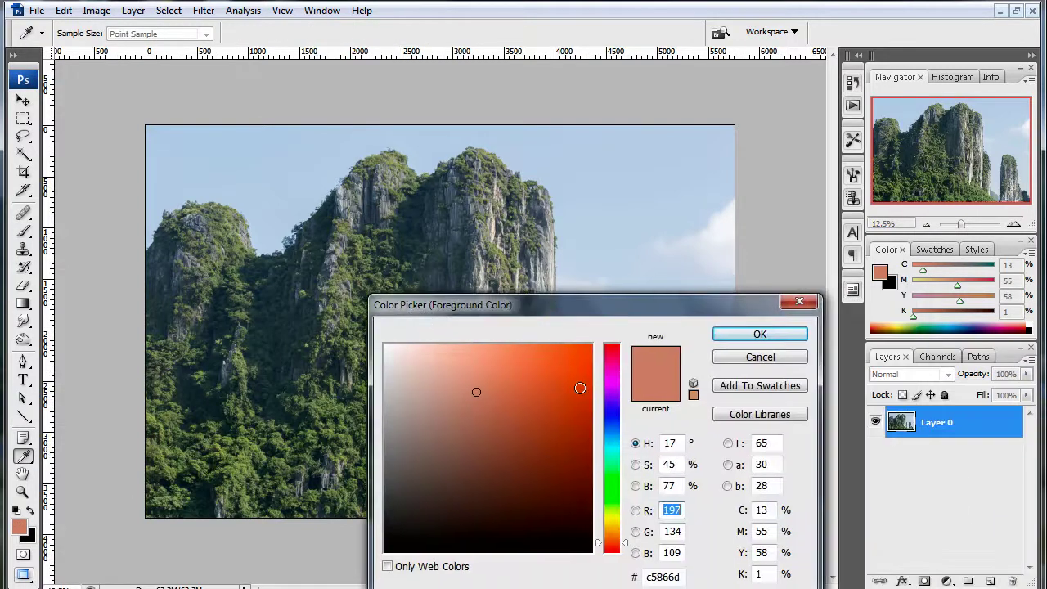
click(612, 409)
click(610, 418)
drag(566, 396, 648, 319)
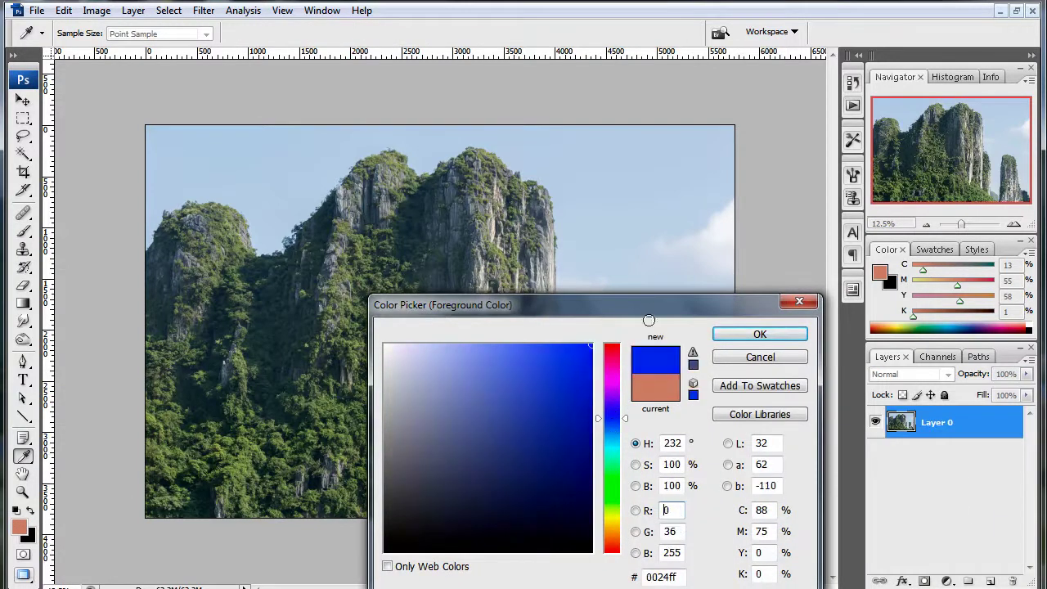
click(760, 334)
Paint an 800-pixel blue blob in the sky, check it in the Blue channel, then undo it.
key(bracketright)
key(bracketright)
key(bracketright)
key(bracketright)
key(bracketright)
mouse_move(633, 197)
mouse_down()
mouse_move(614, 204)
mouse_move(620, 170)
mouse_up()
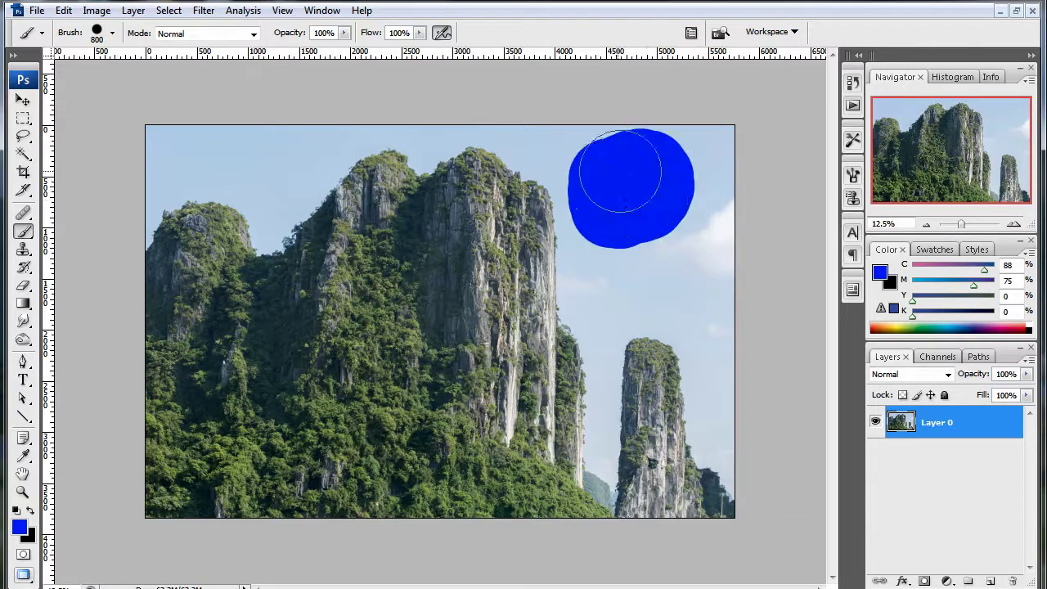
click(932, 357)
click(936, 444)
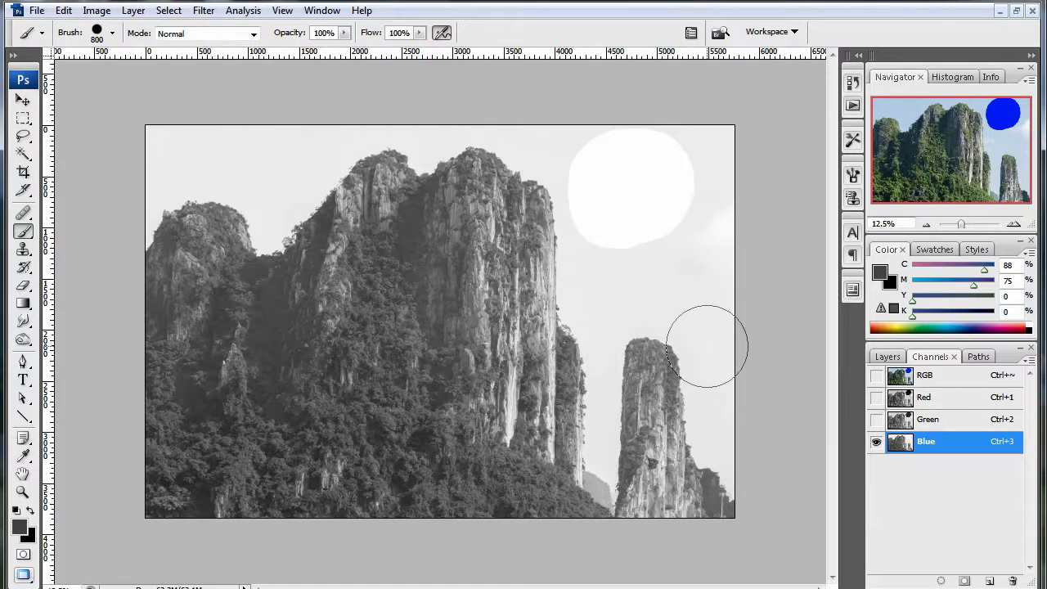
key(ctrl+z)
Compare the Red, Green and Blue channels again, ending on Blue.
click(887, 357)
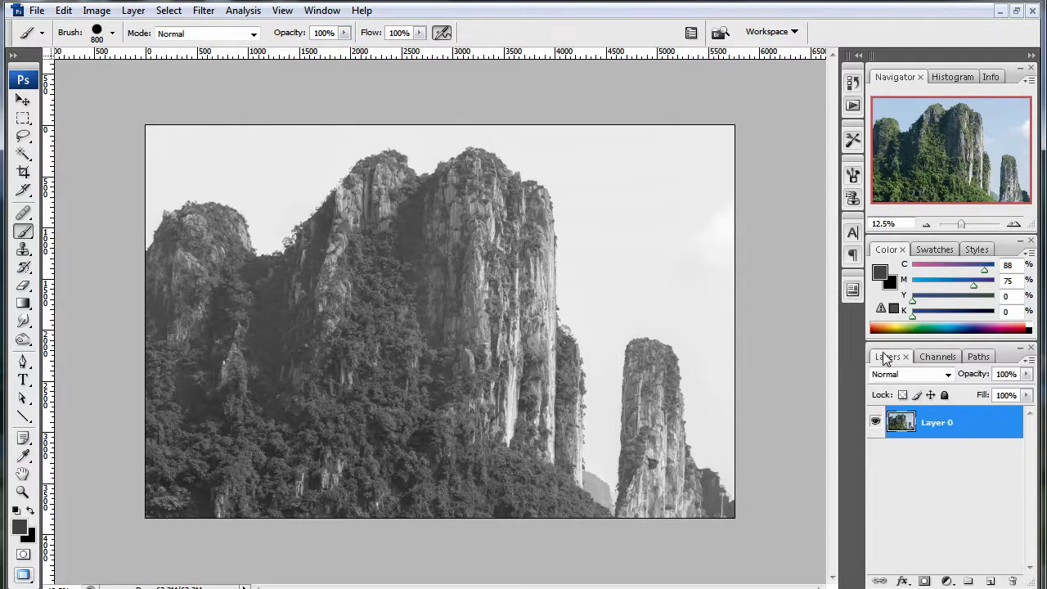
click(925, 362)
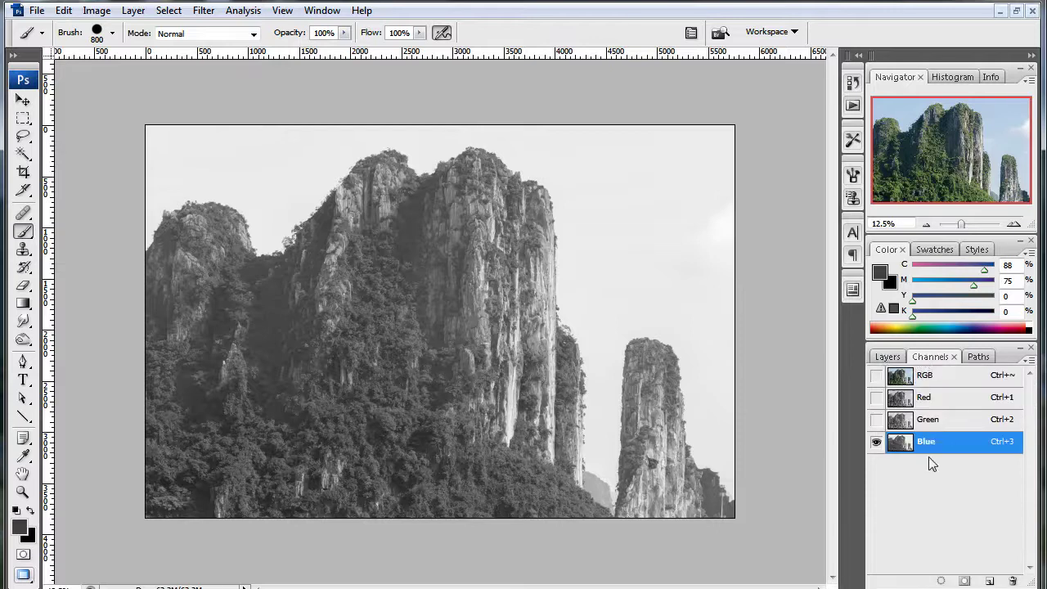
click(937, 419)
click(944, 444)
click(923, 397)
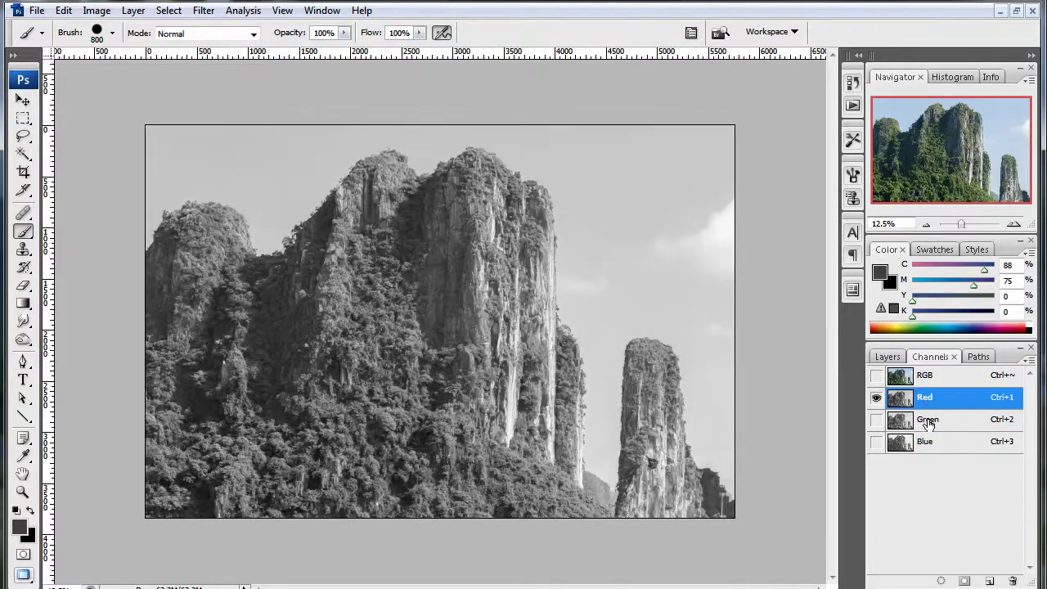
click(938, 420)
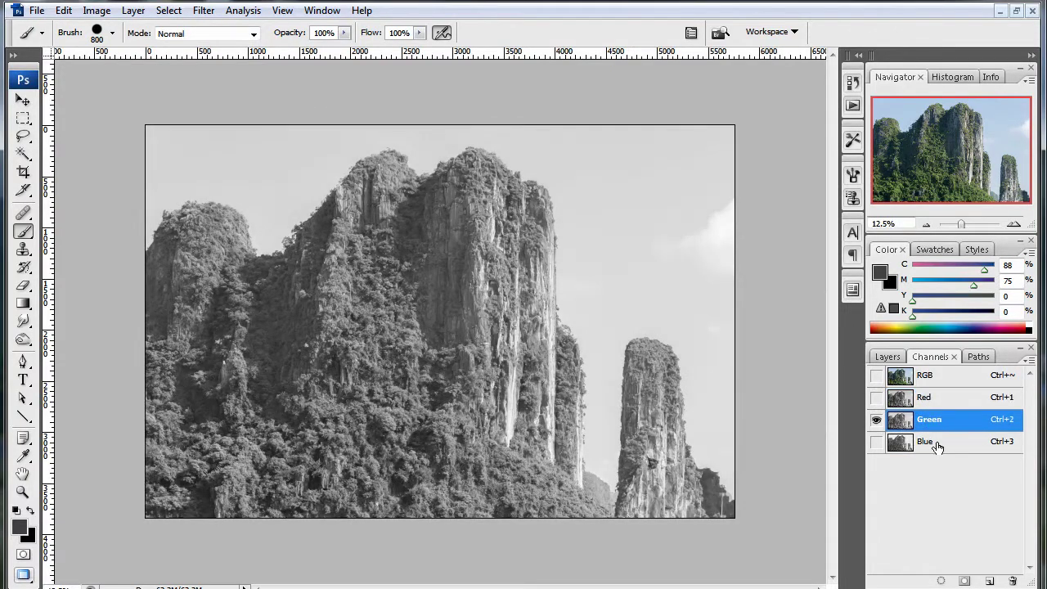
click(936, 443)
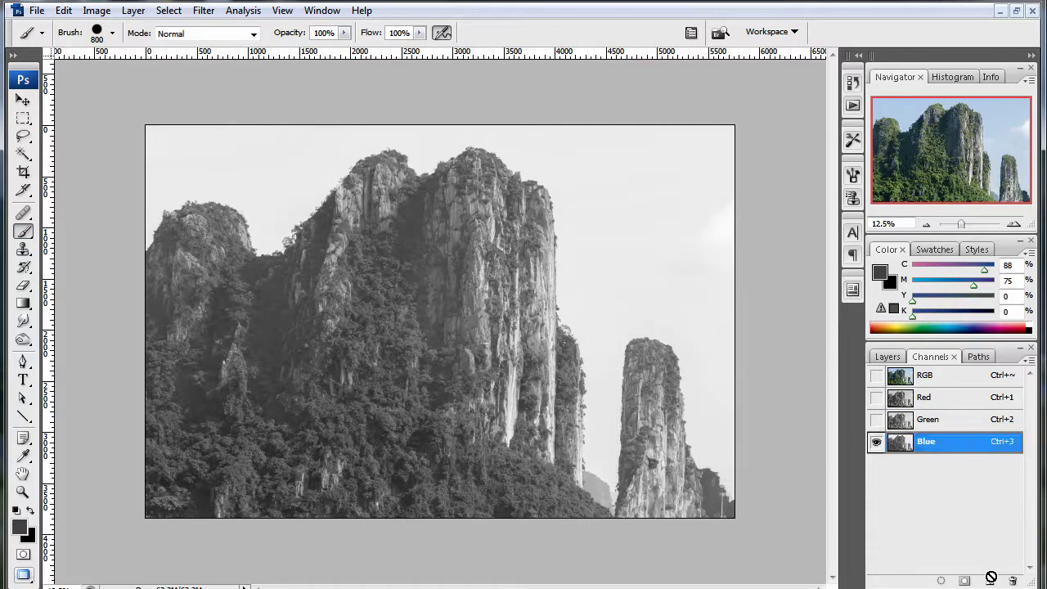
Duplicate the Blue channel as Blue copy and view it alone in greyscale.
drag(993, 582, 989, 581)
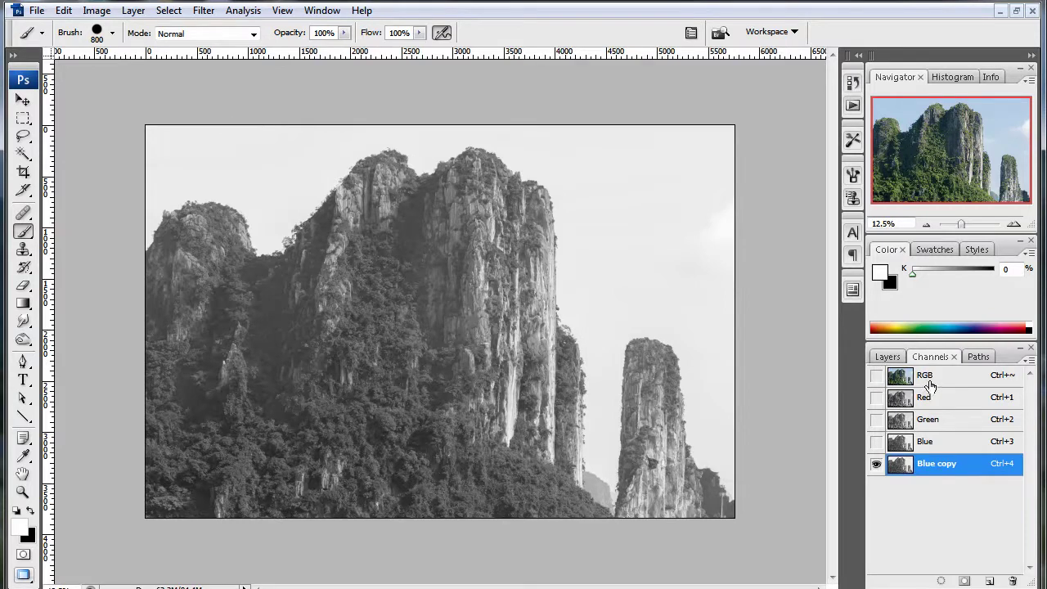
click(929, 384)
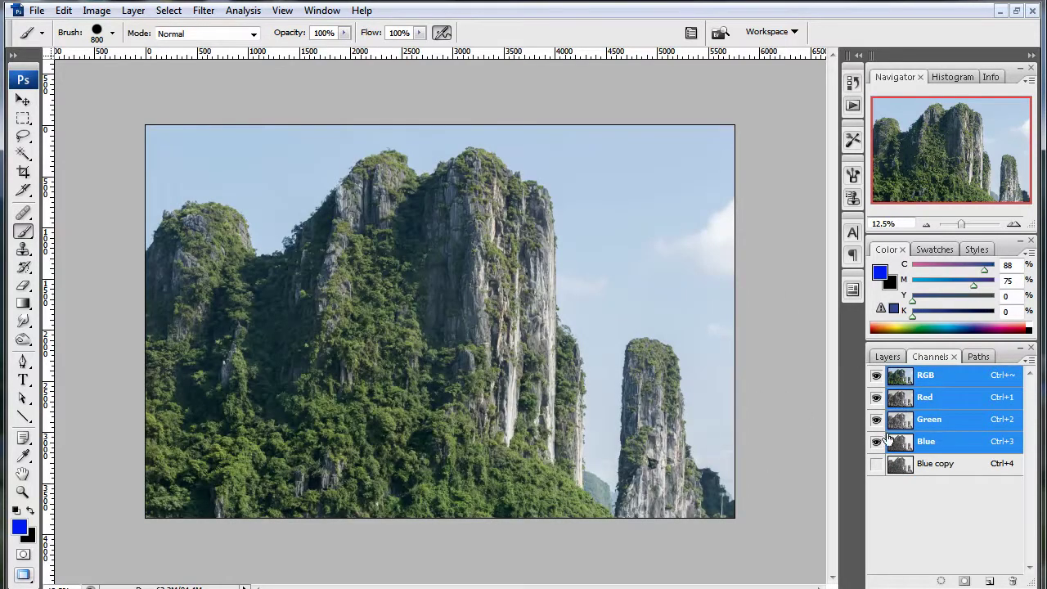
click(934, 464)
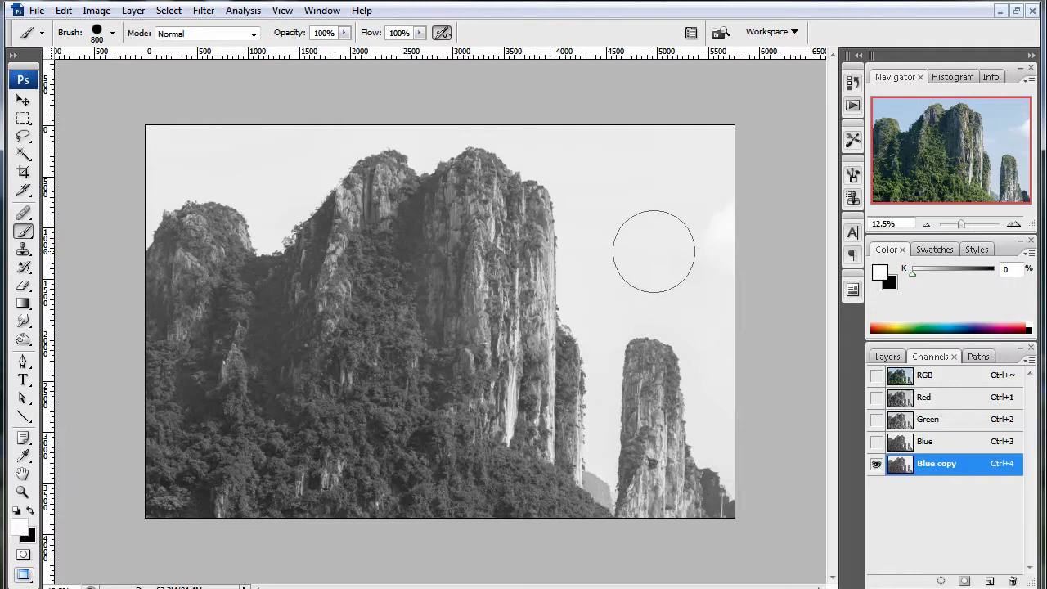
Apply a steep Curves (Input 216, Output 0) to Blue copy, making black cliffs on white sky.
key(ctrl+m)
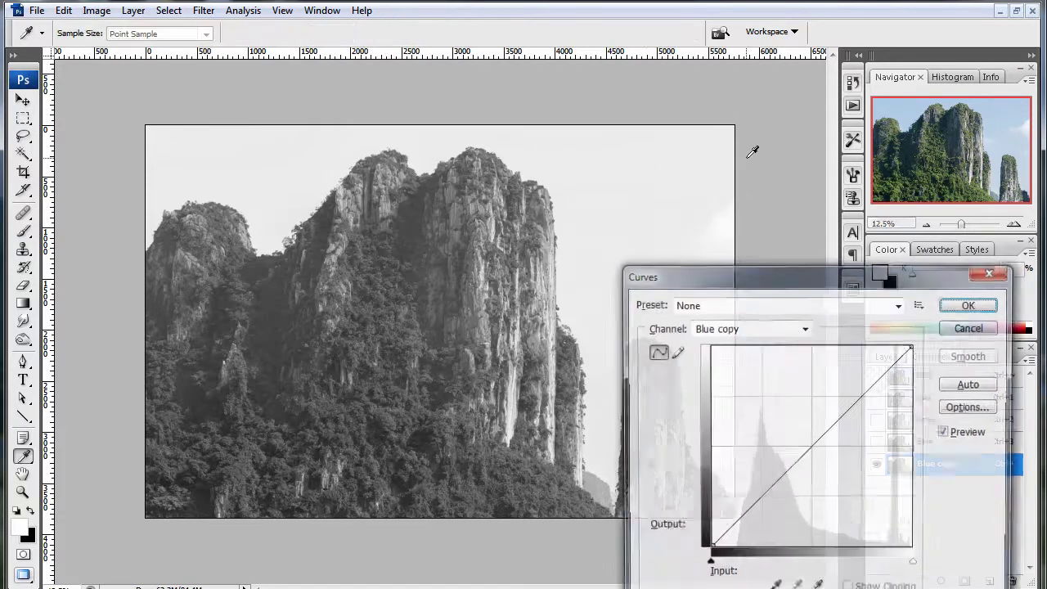
drag(828, 273, 663, 139)
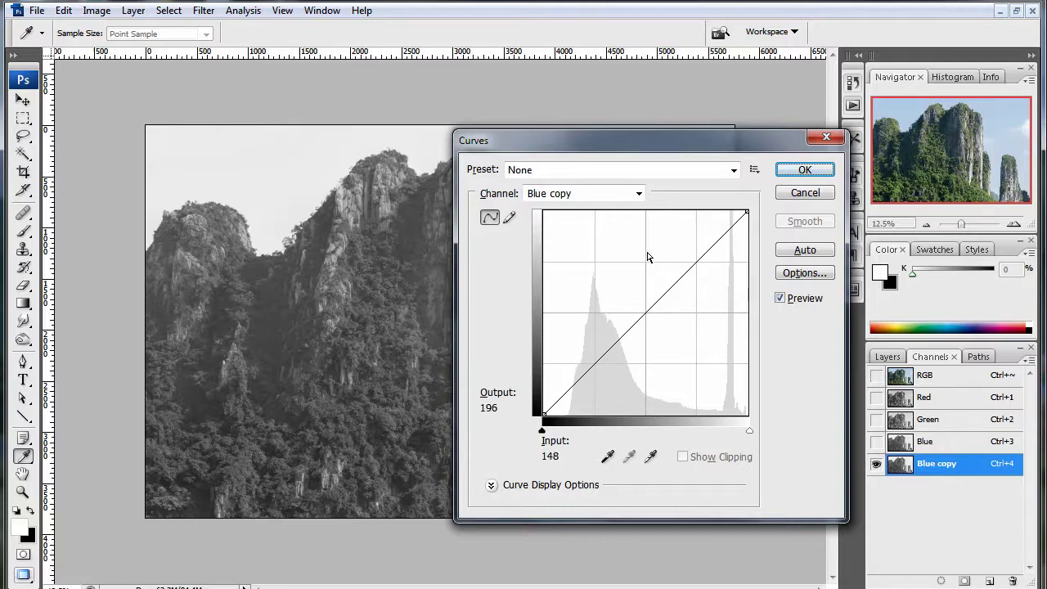
drag(690, 145, 846, 159)
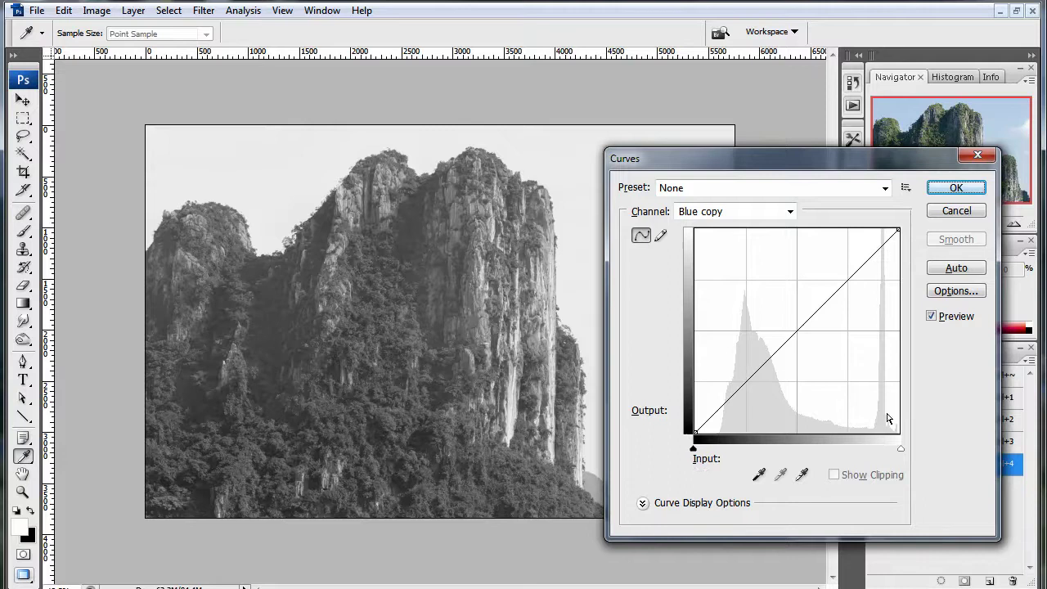
drag(831, 174, 319, 224)
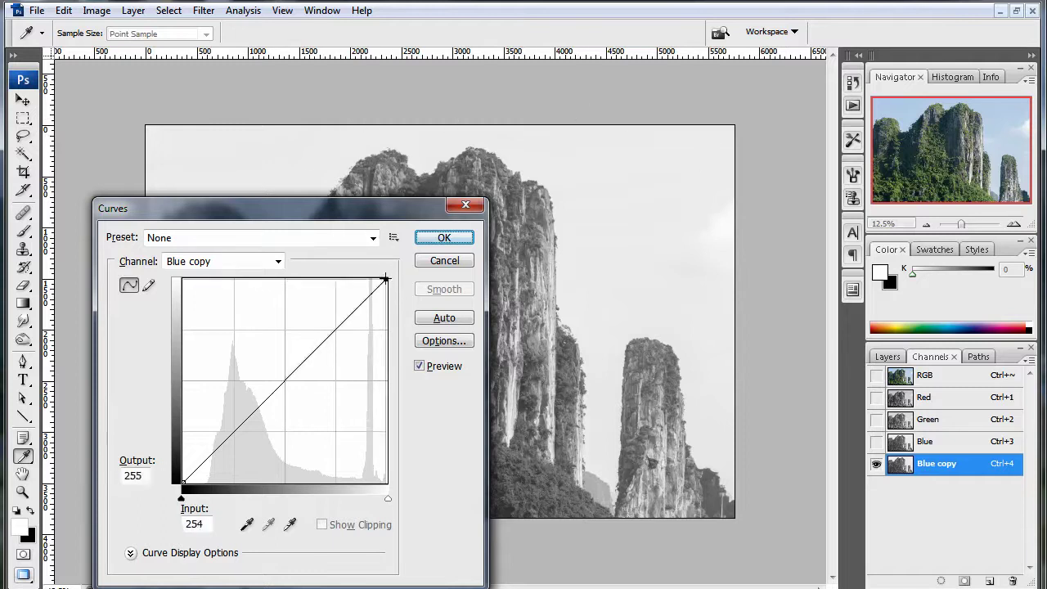
drag(385, 279, 362, 257)
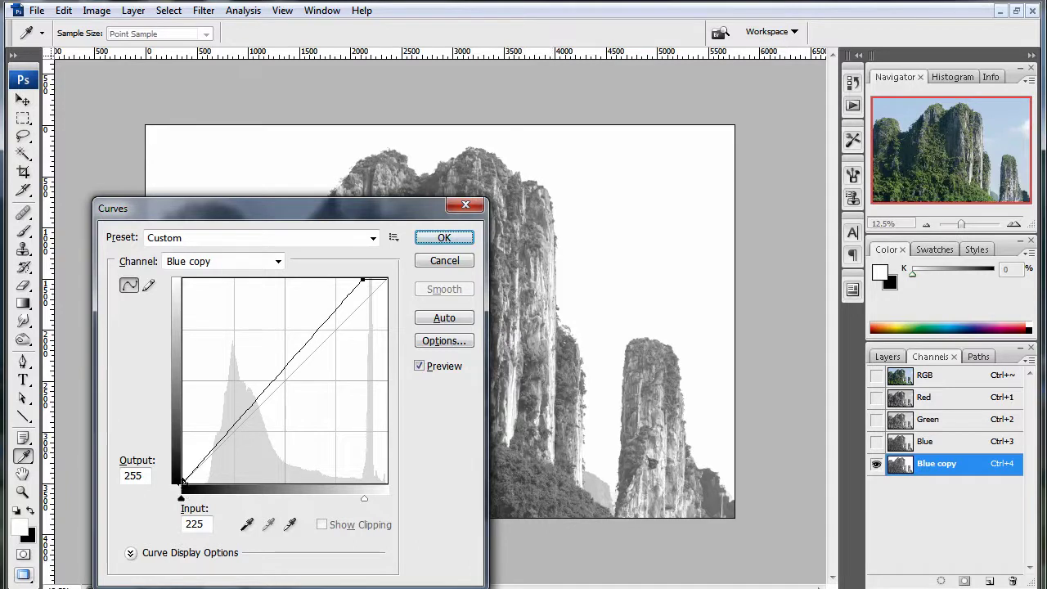
drag(185, 480, 357, 533)
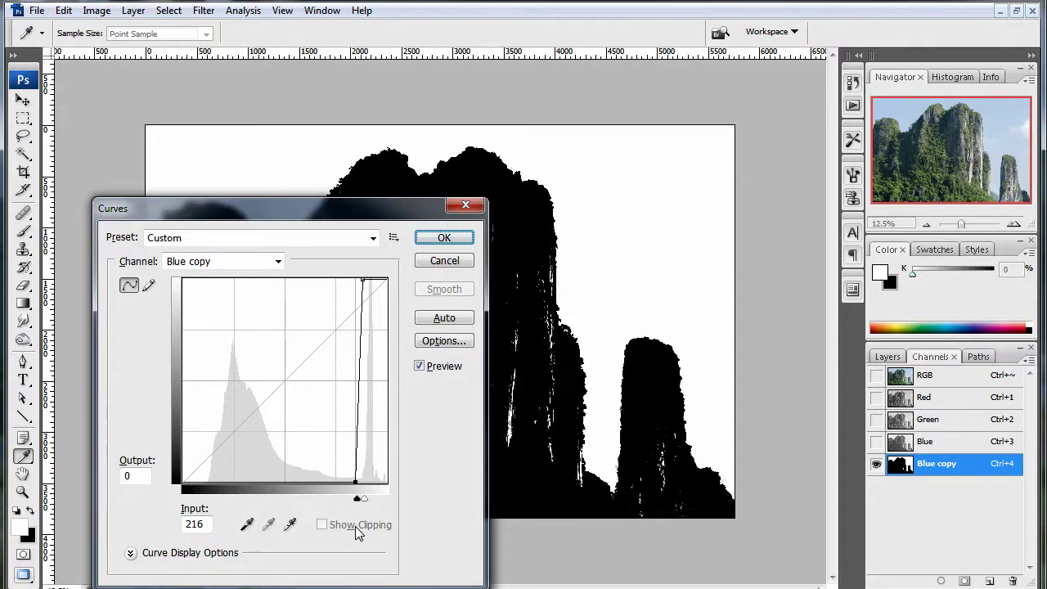
drag(286, 208, 696, 132)
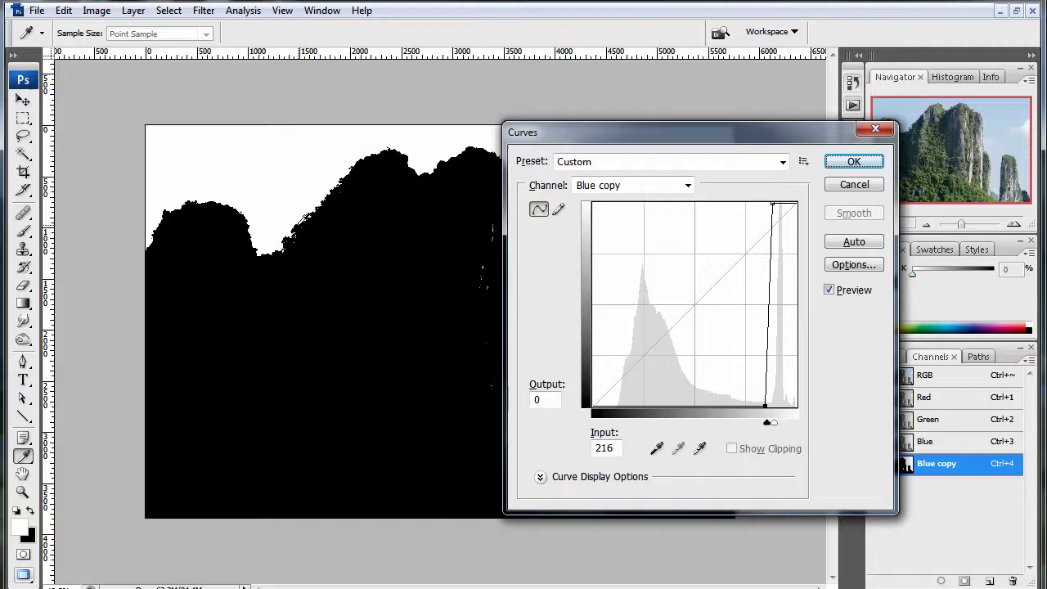
drag(641, 138, 263, 161)
drag(327, 160, 285, 166)
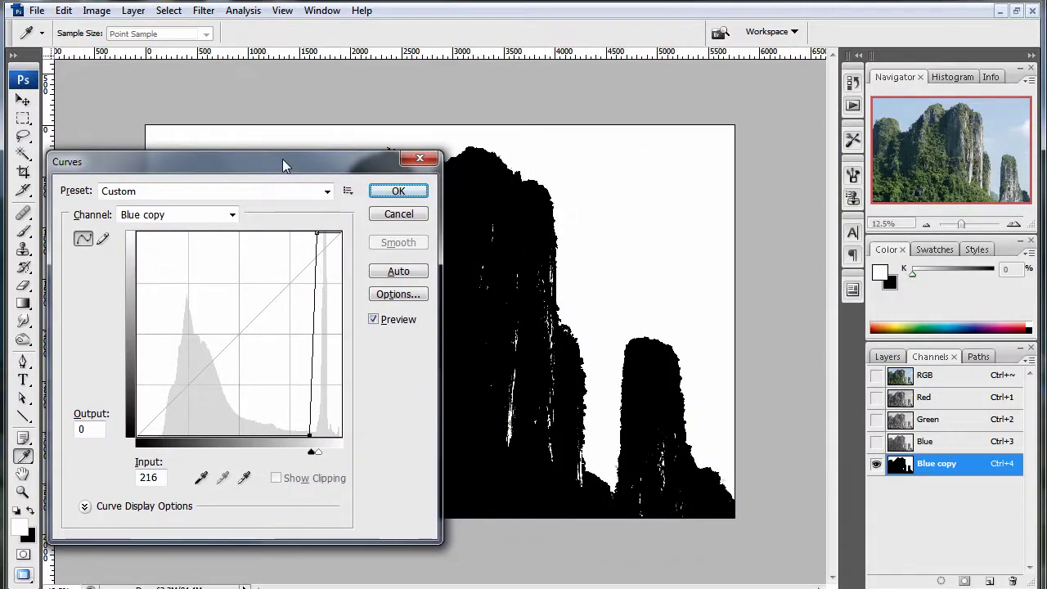
click(397, 191)
Lasso the streaky cliff area along the ridge and pillar and fill it with black.
mouse_move(386, 418)
mouse_down()
mouse_move(433, 226)
mouse_move(515, 479)
mouse_move(498, 281)
mouse_move(456, 260)
mouse_move(531, 479)
mouse_move(512, 486)
mouse_move(406, 236)
mouse_move(339, 485)
mouse_up()
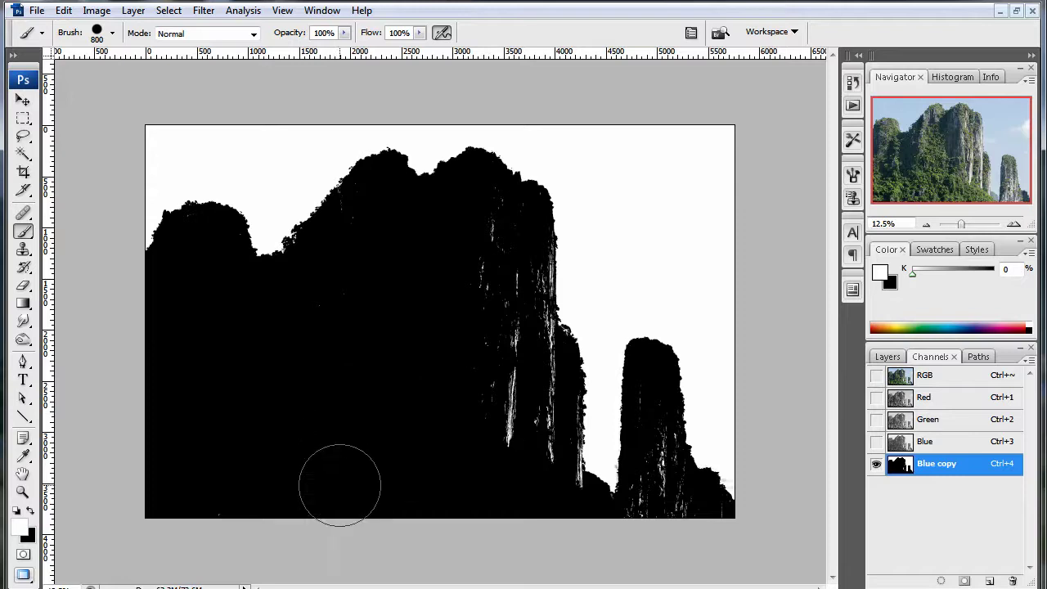
click(23, 136)
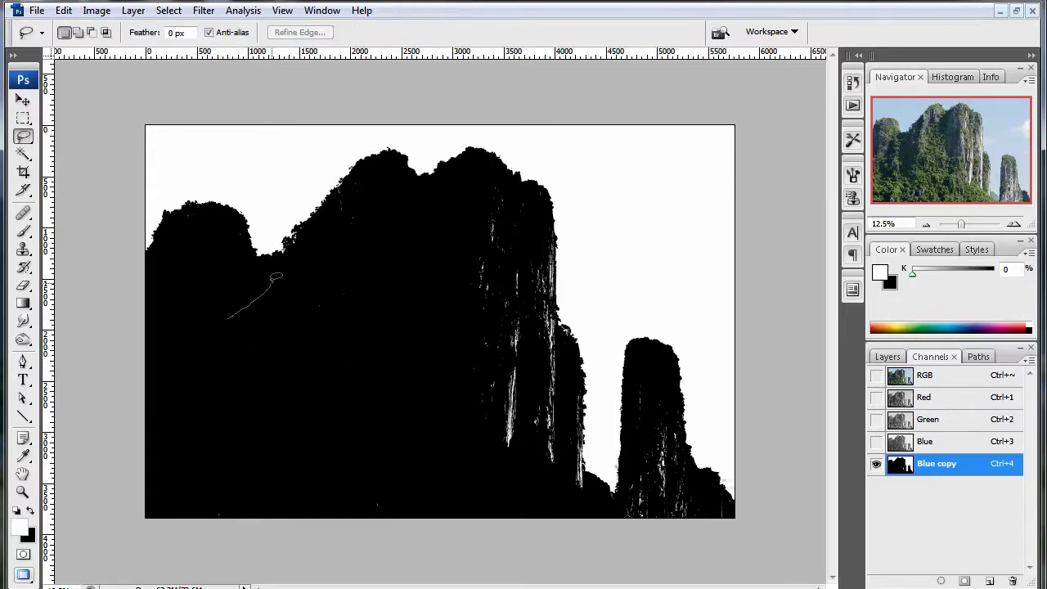
drag(339, 186, 492, 180)
drag(560, 318, 567, 399)
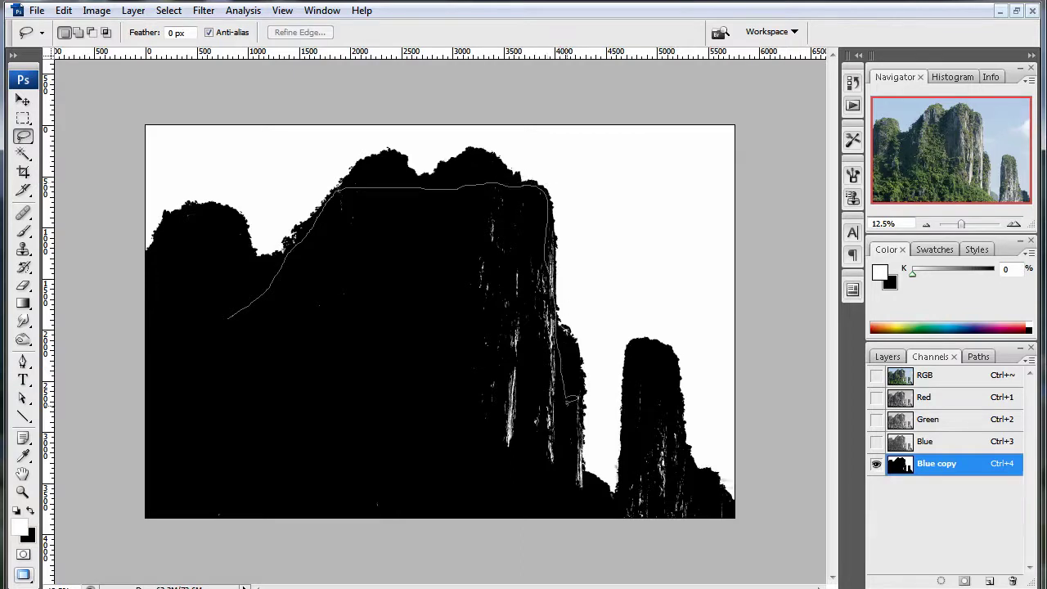
mouse_move(615, 499)
mouse_down()
mouse_move(645, 449)
mouse_move(640, 415)
mouse_move(671, 399)
mouse_up()
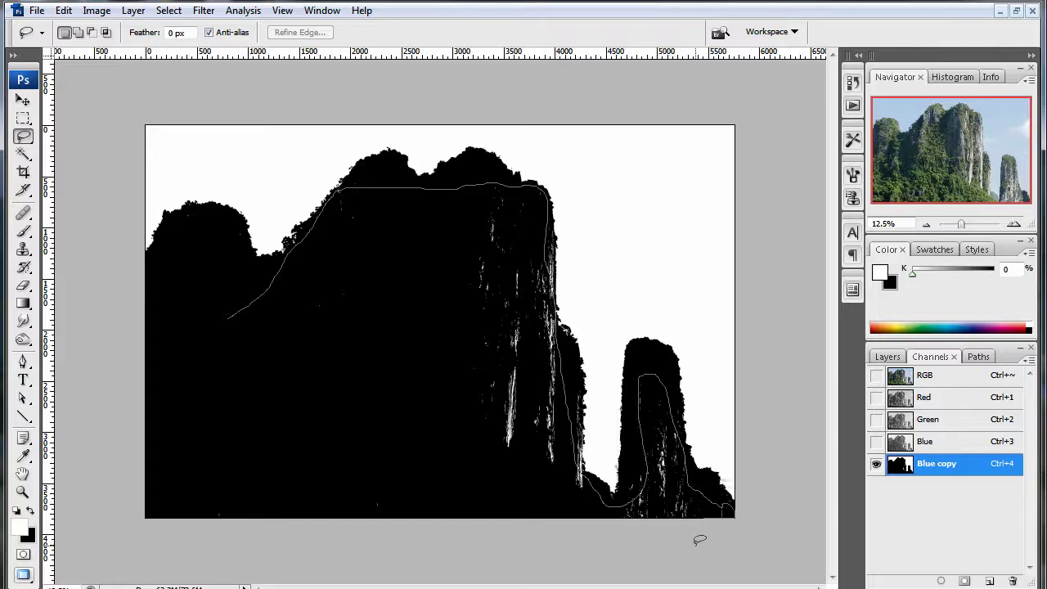
drag(699, 540, 362, 584)
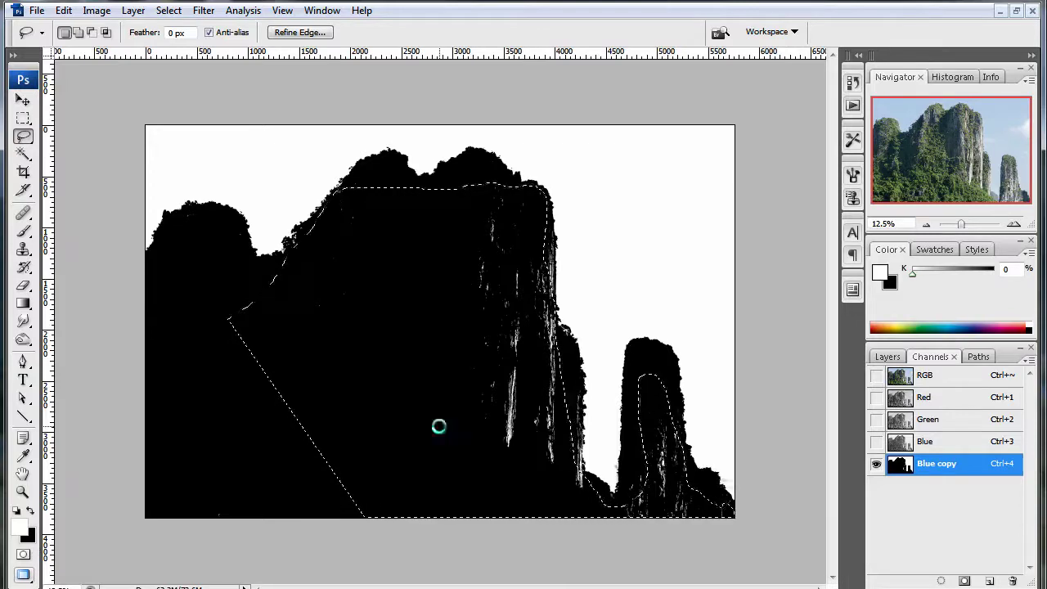
key(ctrl+d)
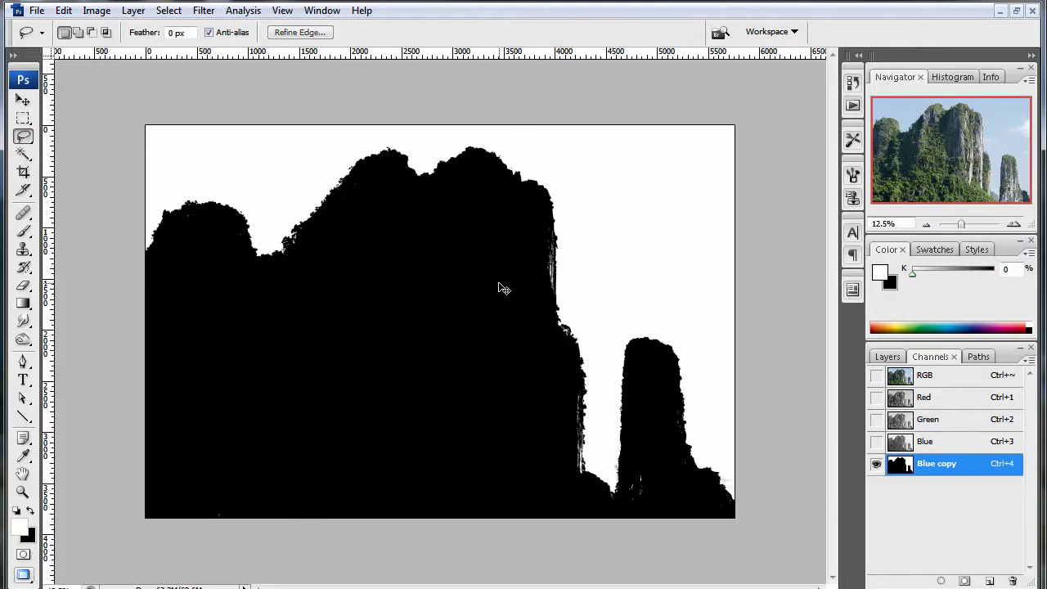
Paint out the remaining white streaks with a 200-pixel black brush.
key(b)
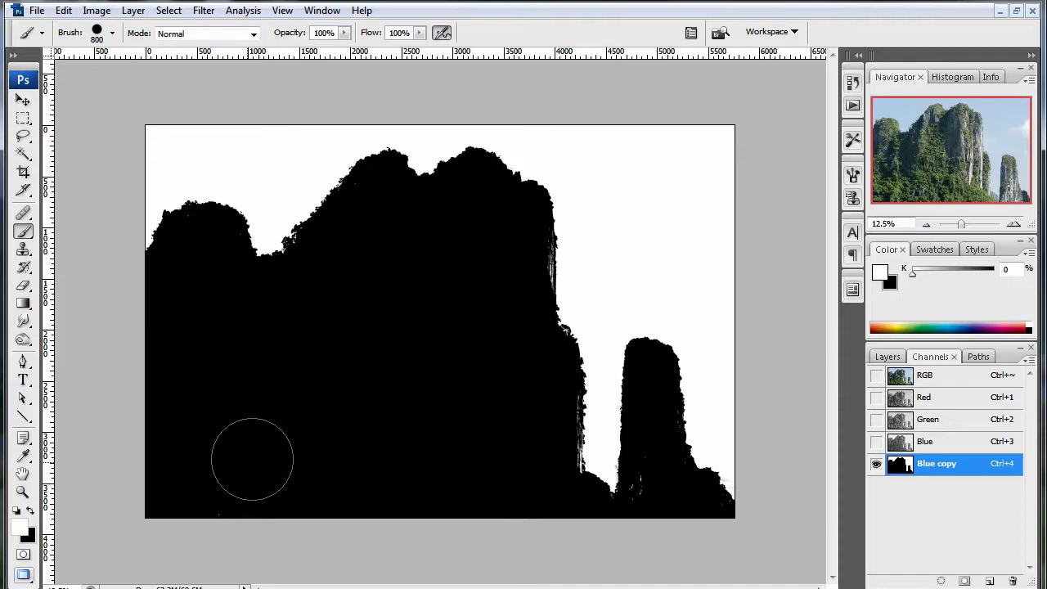
drag(196, 513, 233, 493)
key(ctrl+z)
key(x)
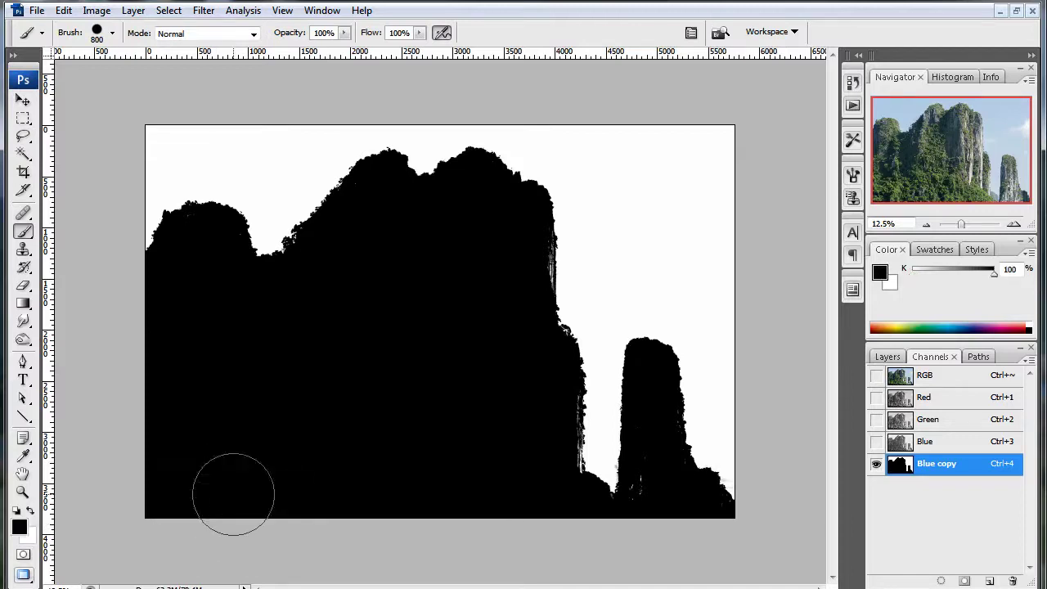
key(bracketleft)
key(bracketleft)
key(bracketleft)
key(bracketleft)
key(bracketleft)
key(bracketleft)
key(bracketleft)
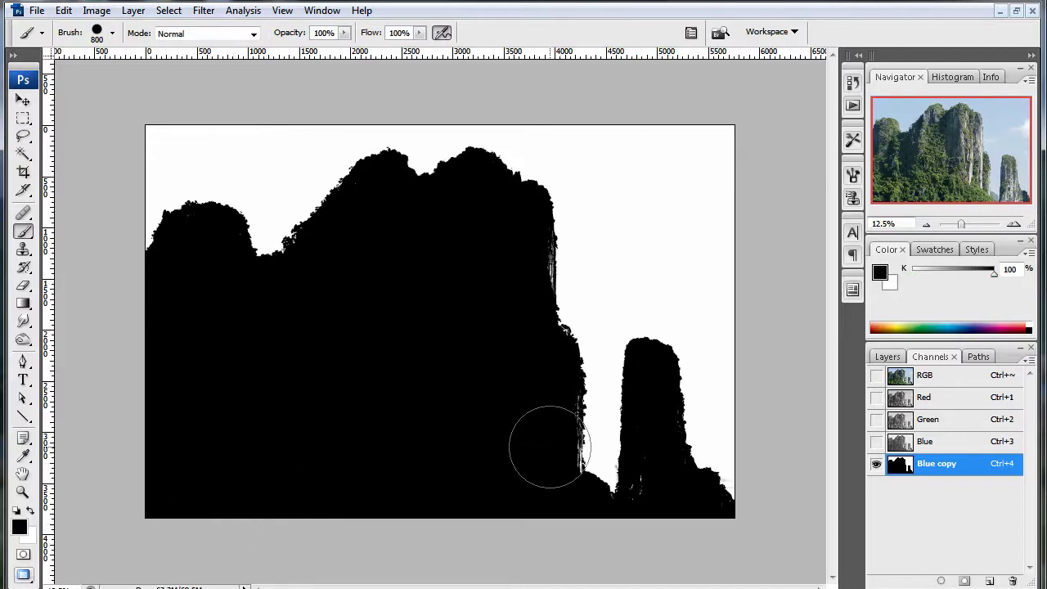
key(bracketleft)
drag(575, 479, 552, 400)
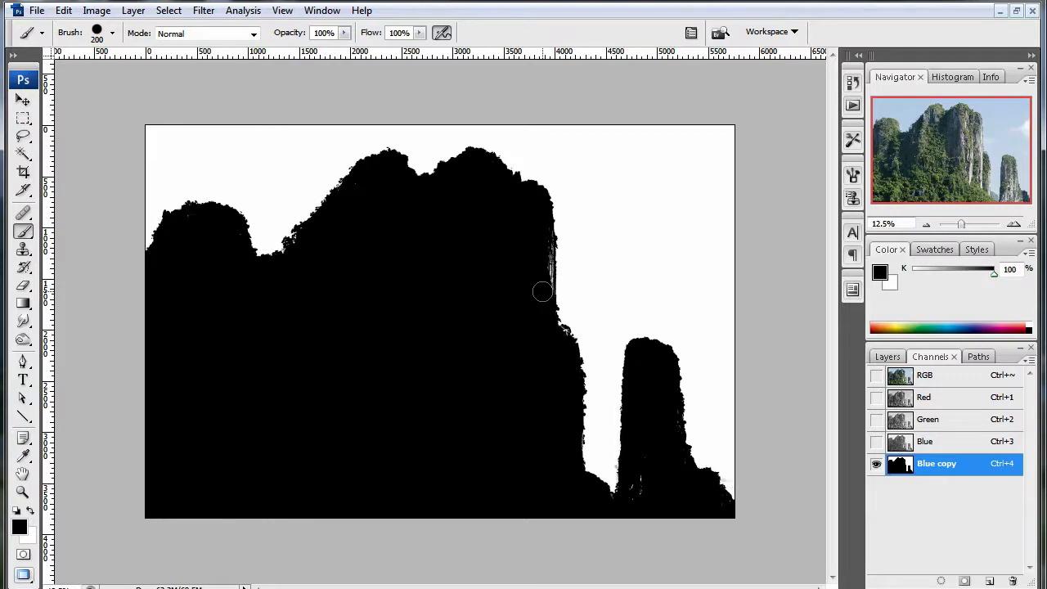
drag(542, 292, 542, 247)
mouse_move(650, 513)
mouse_down()
mouse_move(629, 486)
mouse_move(643, 442)
mouse_move(674, 469)
mouse_up()
Invert Blue copy, load it as a selection, and make Layer 0 active.
key(ctrl+i)
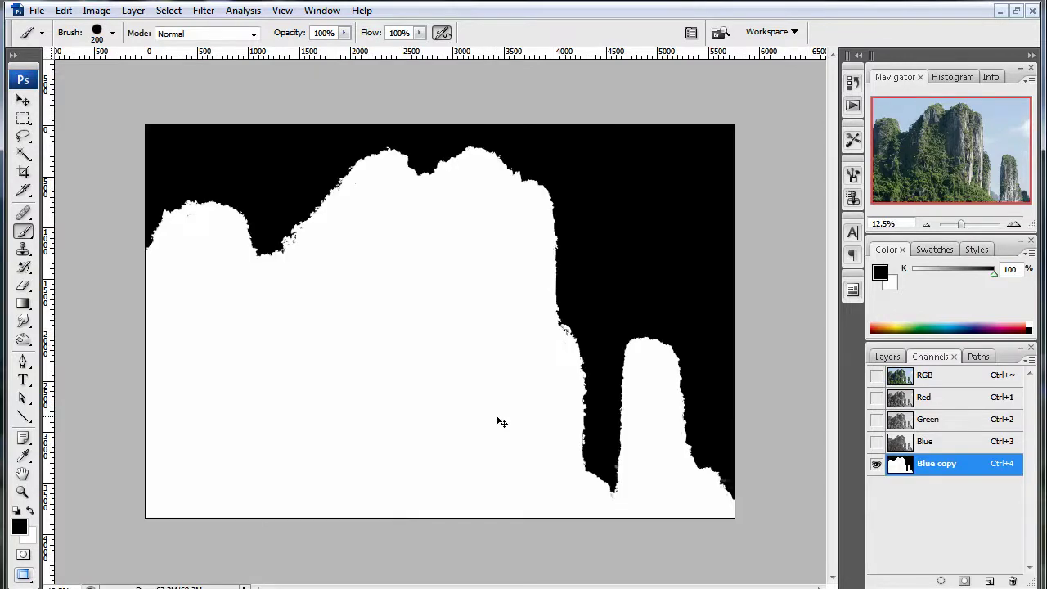
ctrl+click(899, 465)
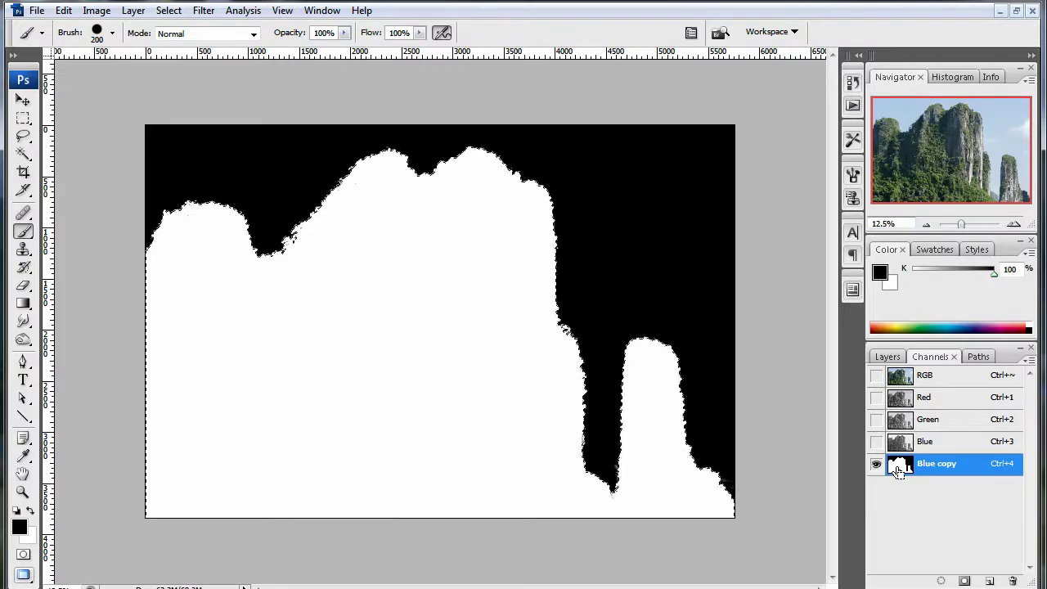
click(898, 360)
click(940, 421)
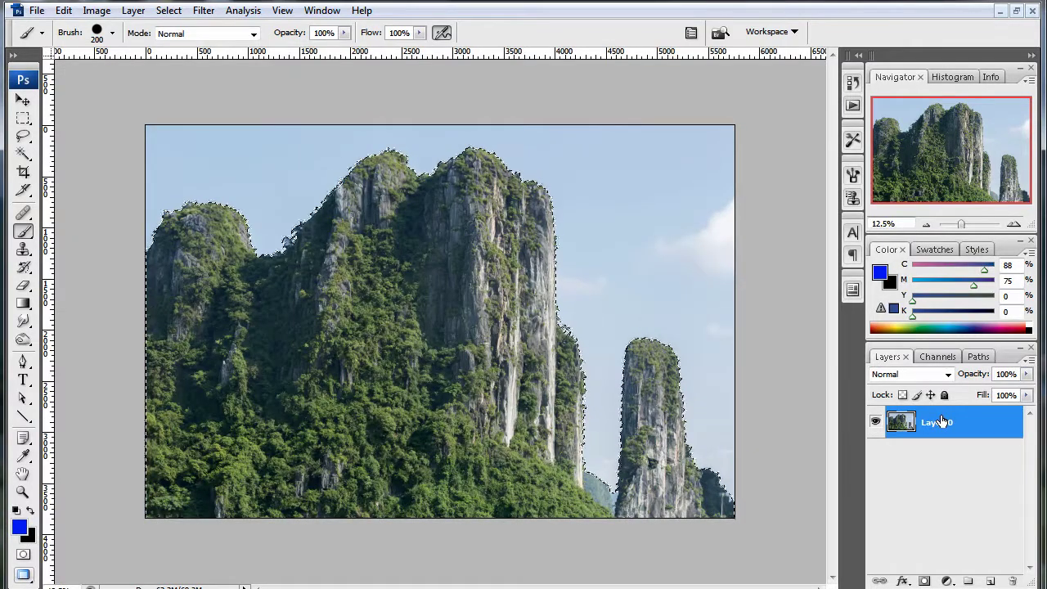
Copy the cliffs to Layer 1, hide Layer 0, and zoom in to check the edges.
key(ctrl+j)
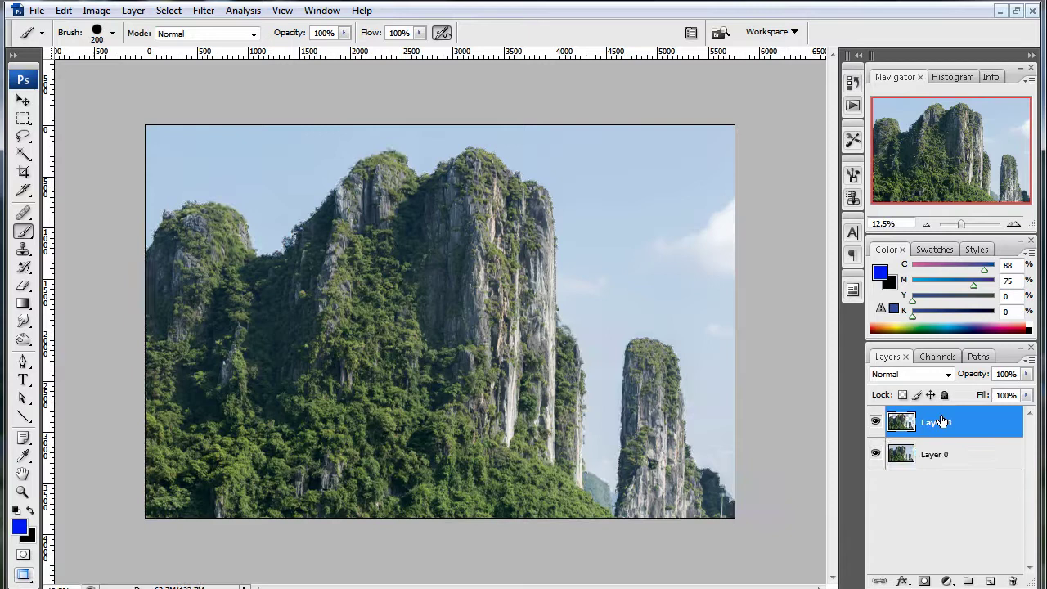
click(876, 456)
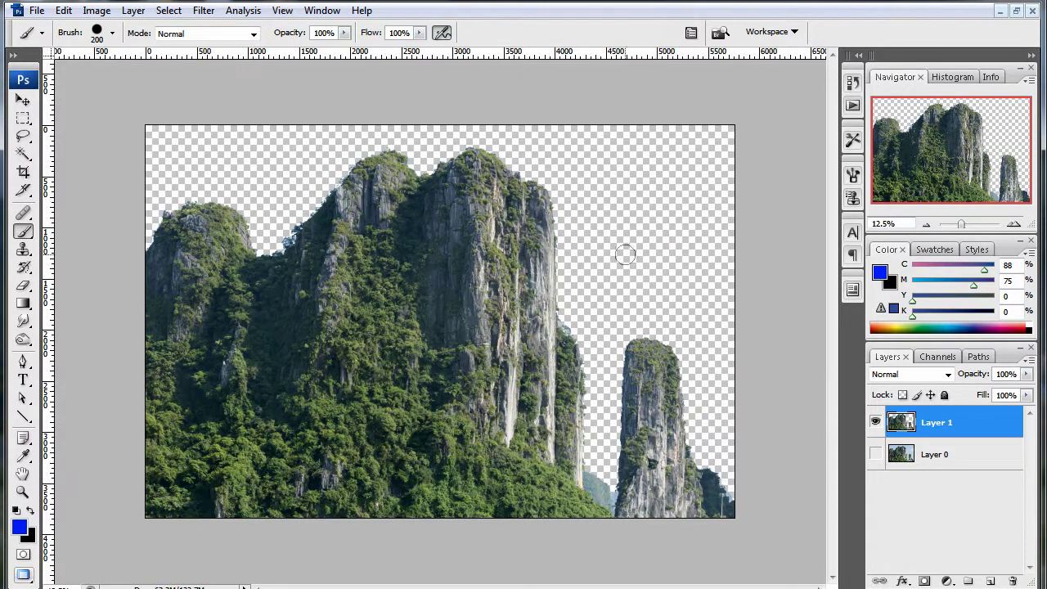
key(ctrl+plus)
key(ctrl+plus)
key(ctrl+plus)
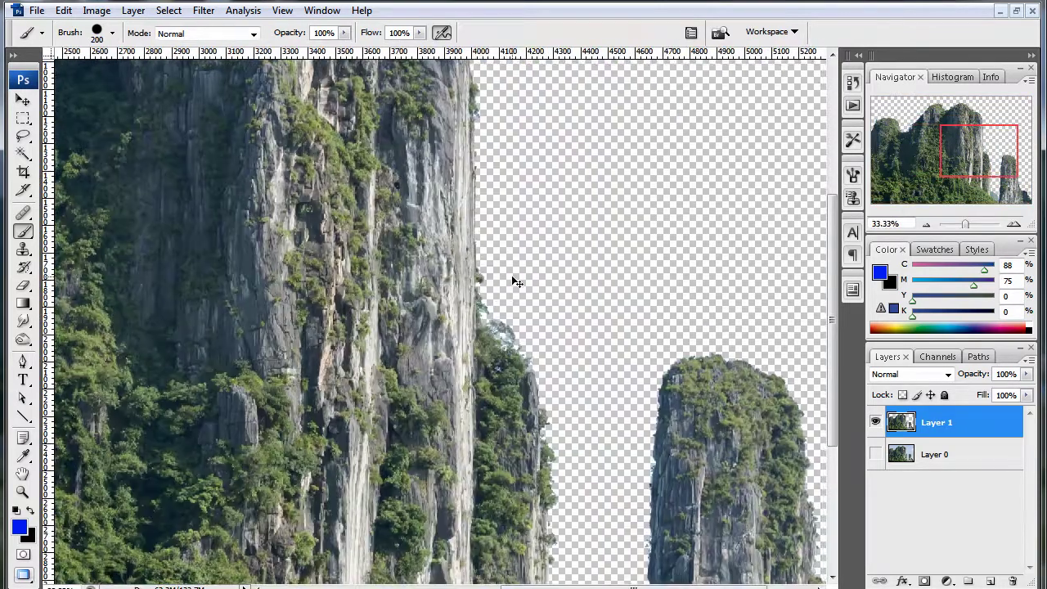
key(ctrl+plus)
key(ctrl+plus)
key(ctrl+plus)
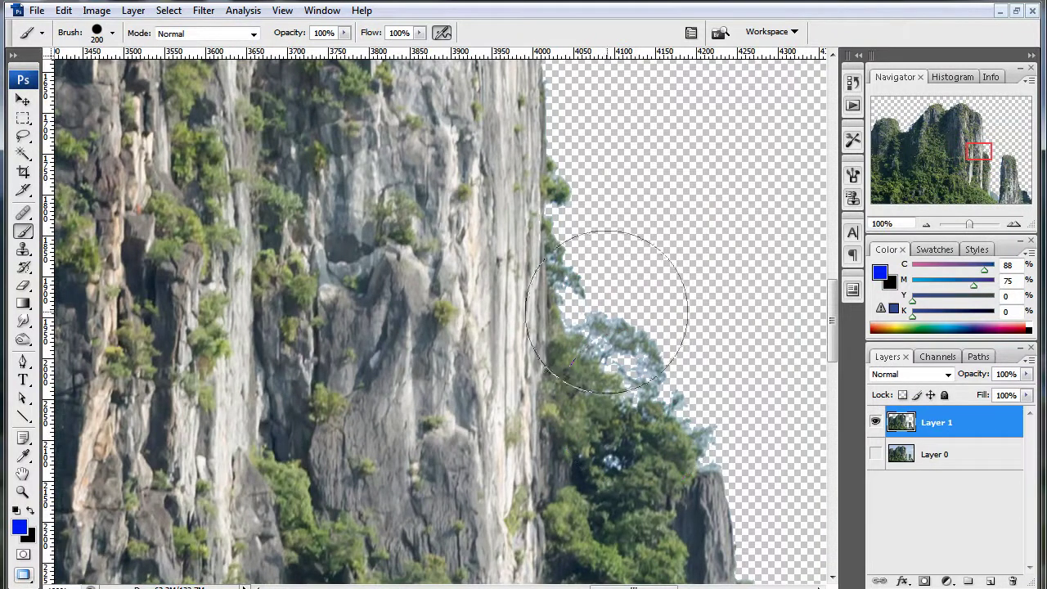
key(ctrl+minus)
key(ctrl+minus)
key(ctrl+minus)
key(ctrl+minus)
key(ctrl+minus)
key(ctrl+minus)
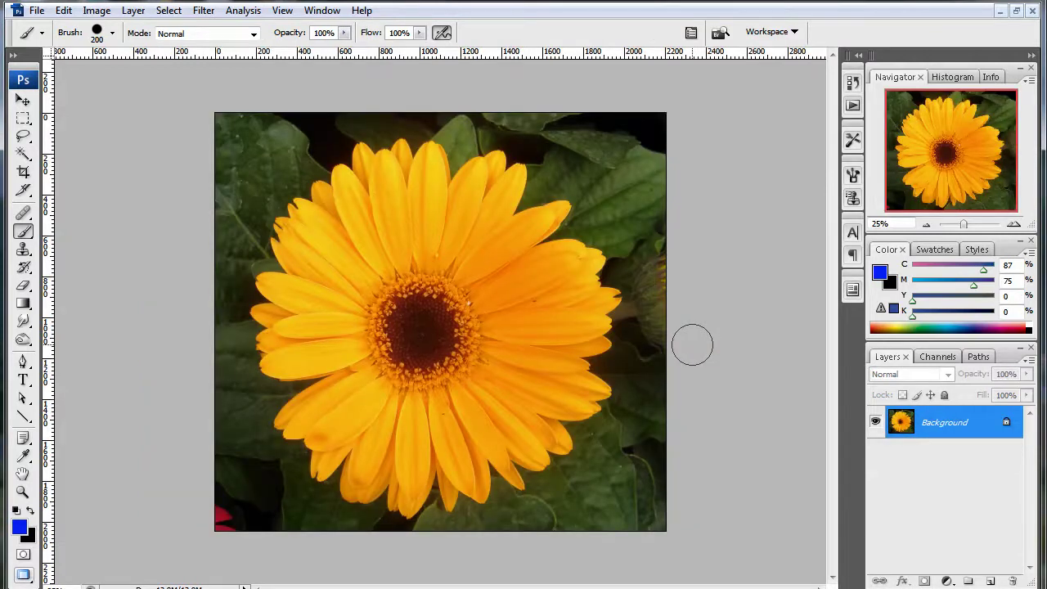
Unlock the gerbera's Background as Layer 0 and duplicate its Red channel as Red copy.
alt+double_click(957, 426)
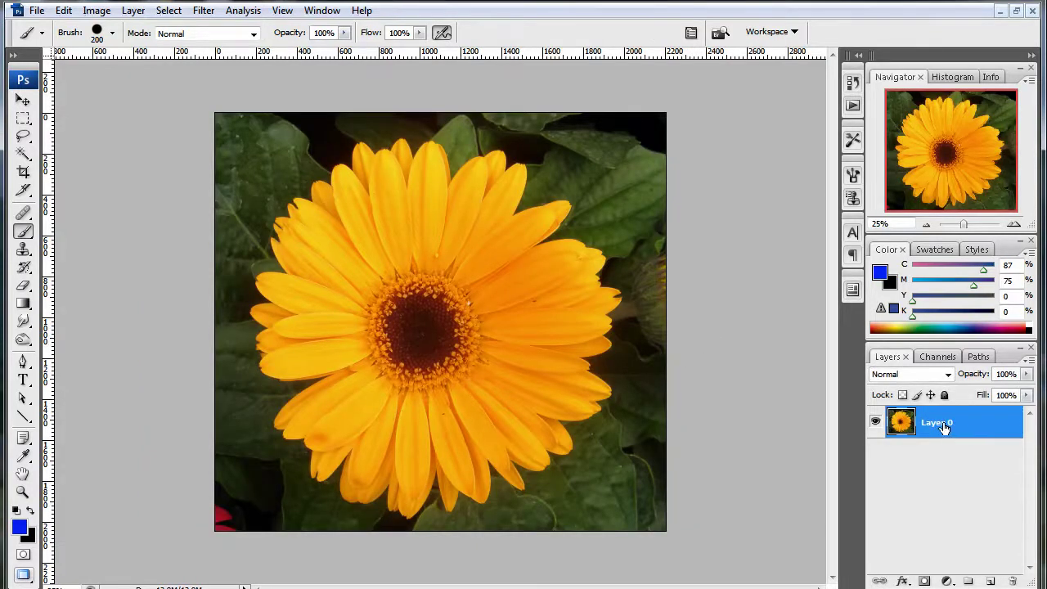
click(936, 358)
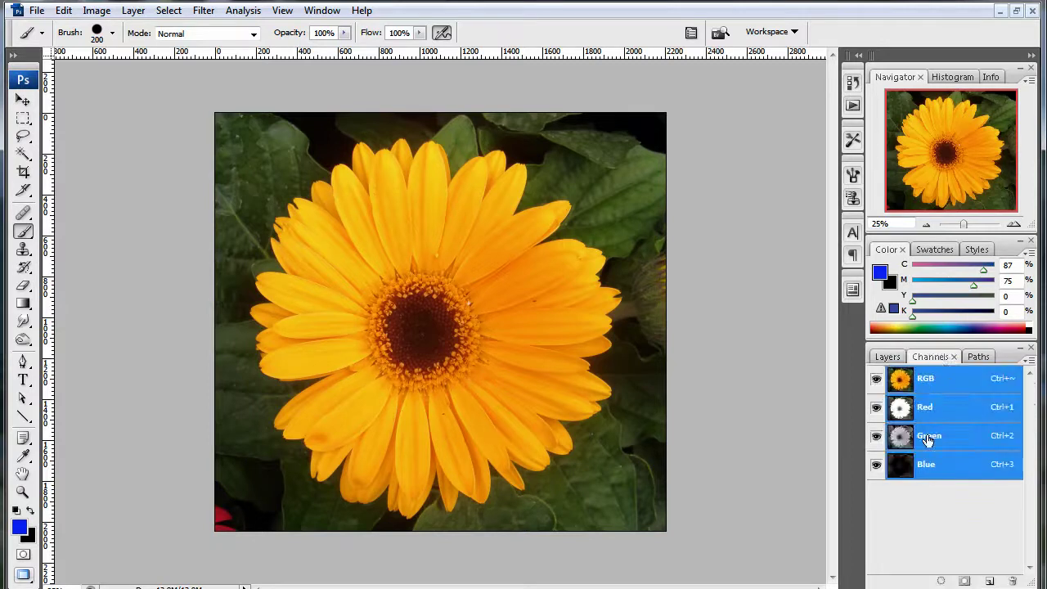
click(932, 405)
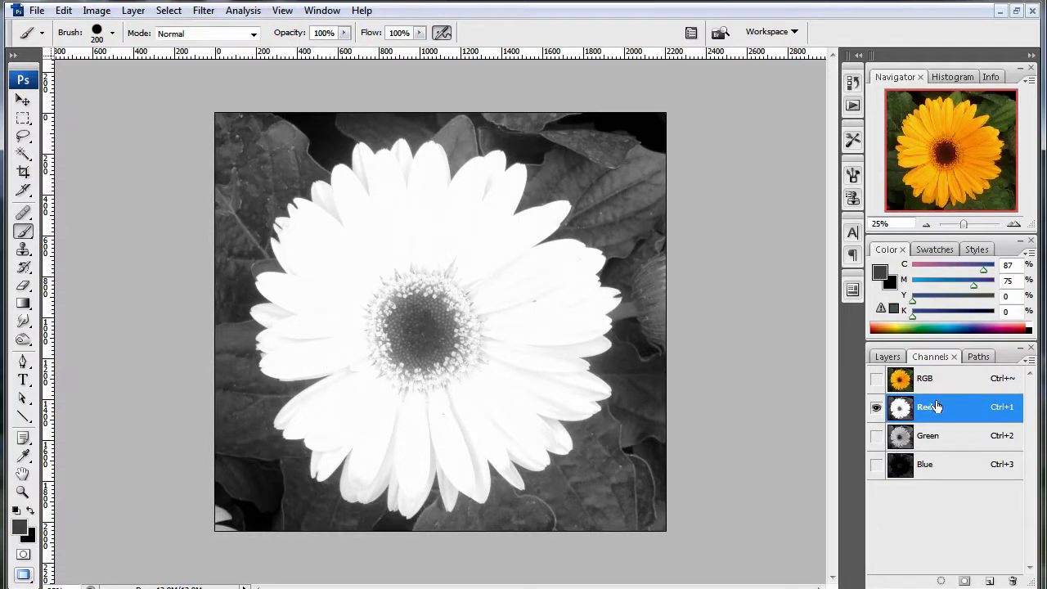
drag(937, 407, 988, 579)
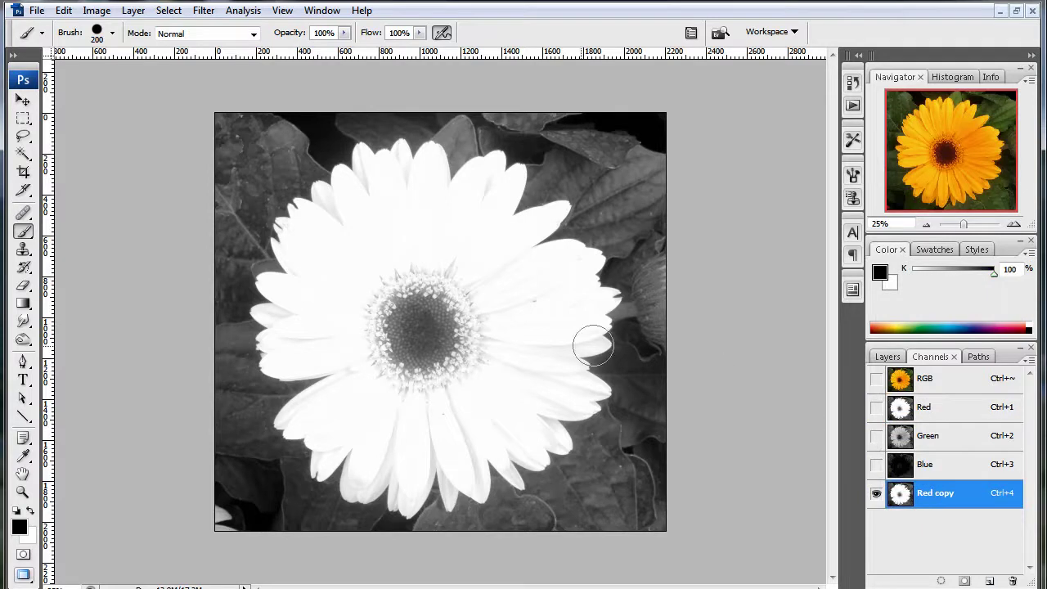
Fill the flower's dark centre with white using a circular elliptical selection.
click(23, 118)
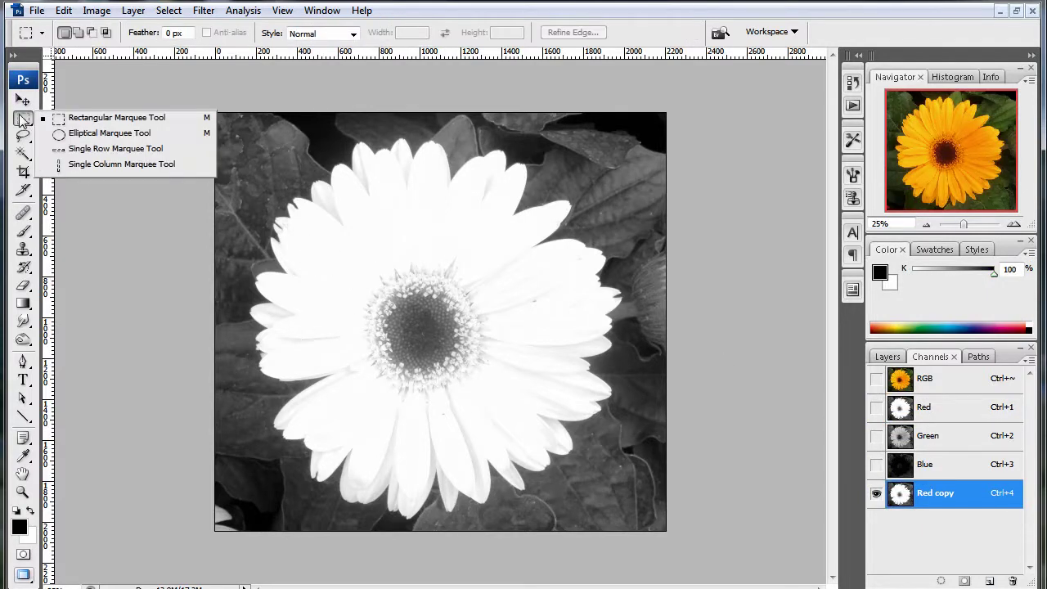
click(71, 132)
drag(497, 404, 512, 415)
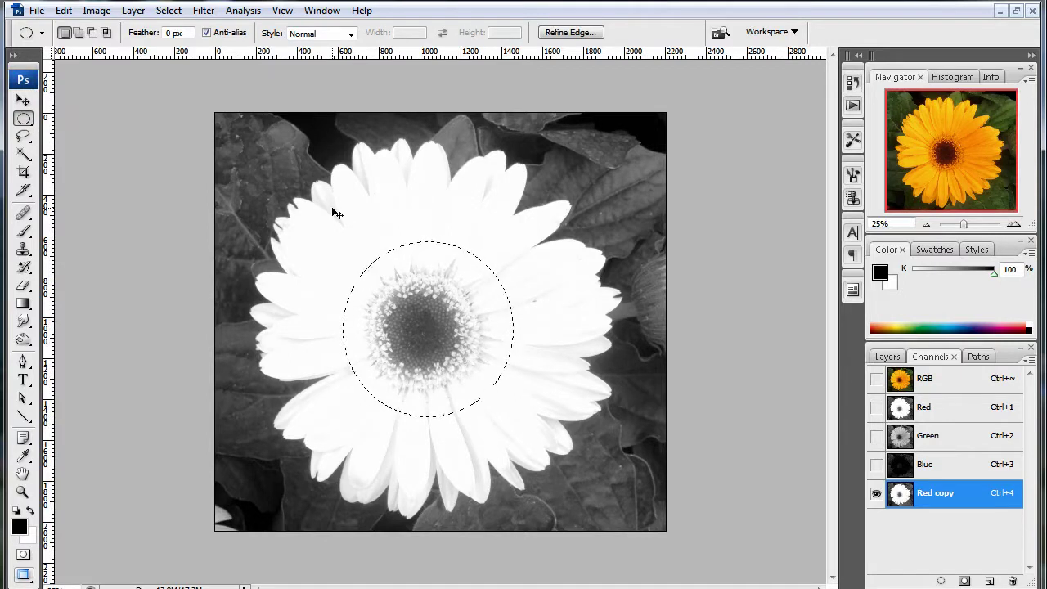
key(Delete)
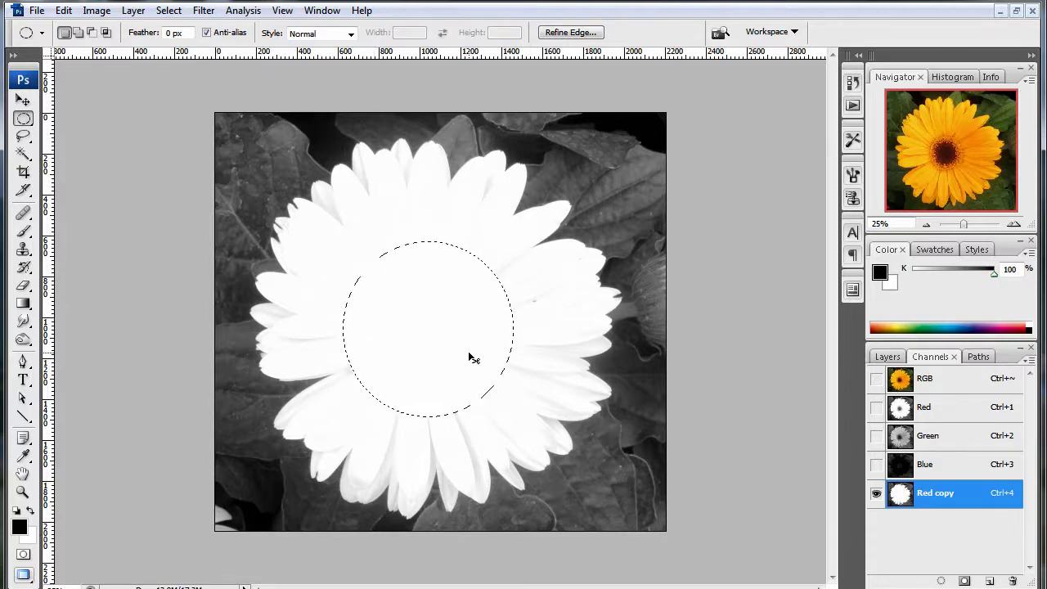
key(ctrl+d)
Apply Curves with black point 146 and white point 197 to make a crisp flower mask.
key(i)
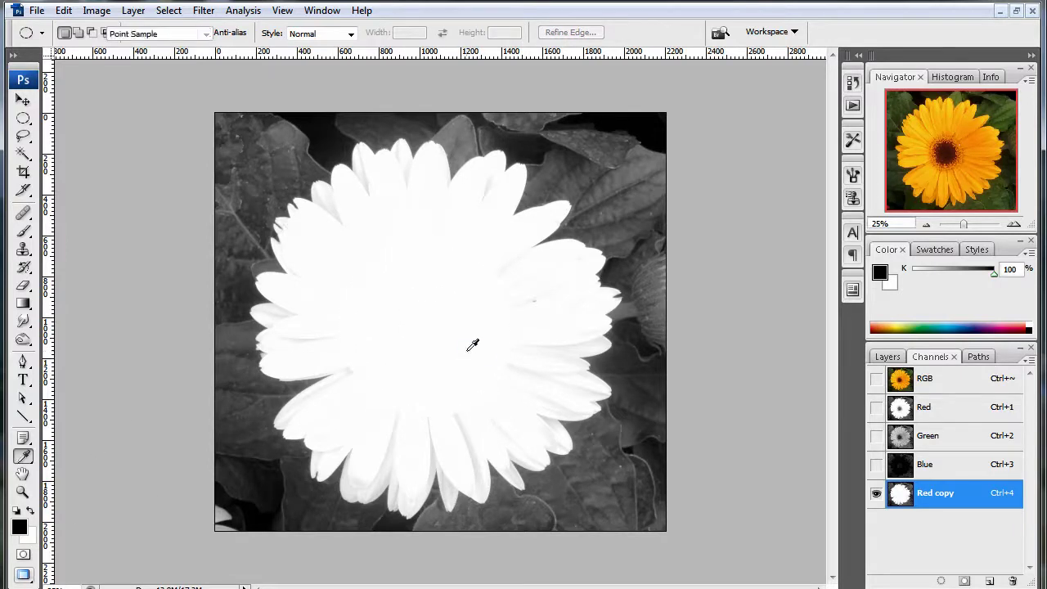
key(ctrl+m)
drag(282, 172, 824, 117)
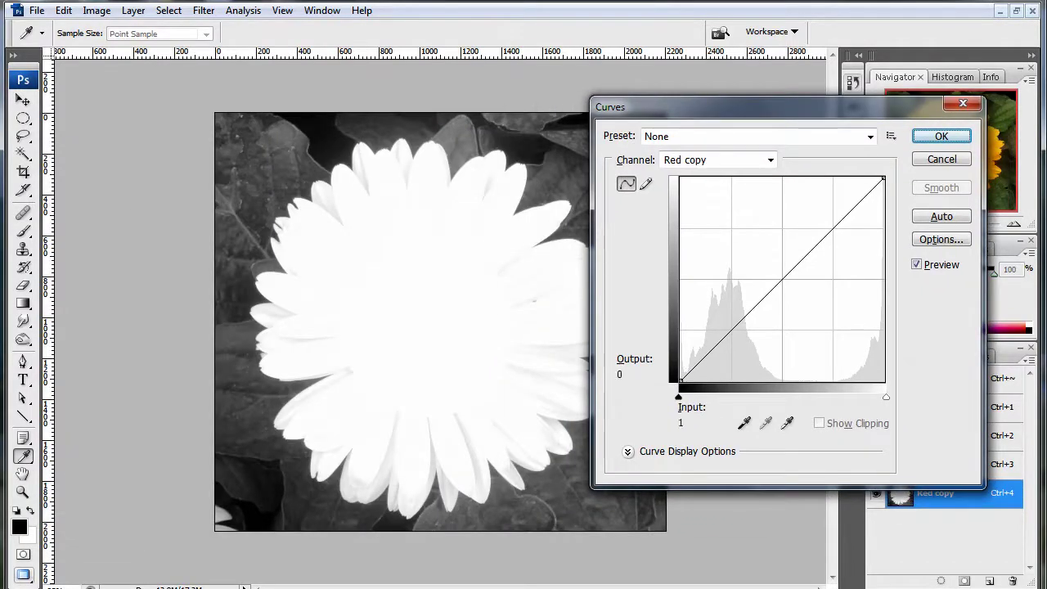
drag(678, 398, 796, 398)
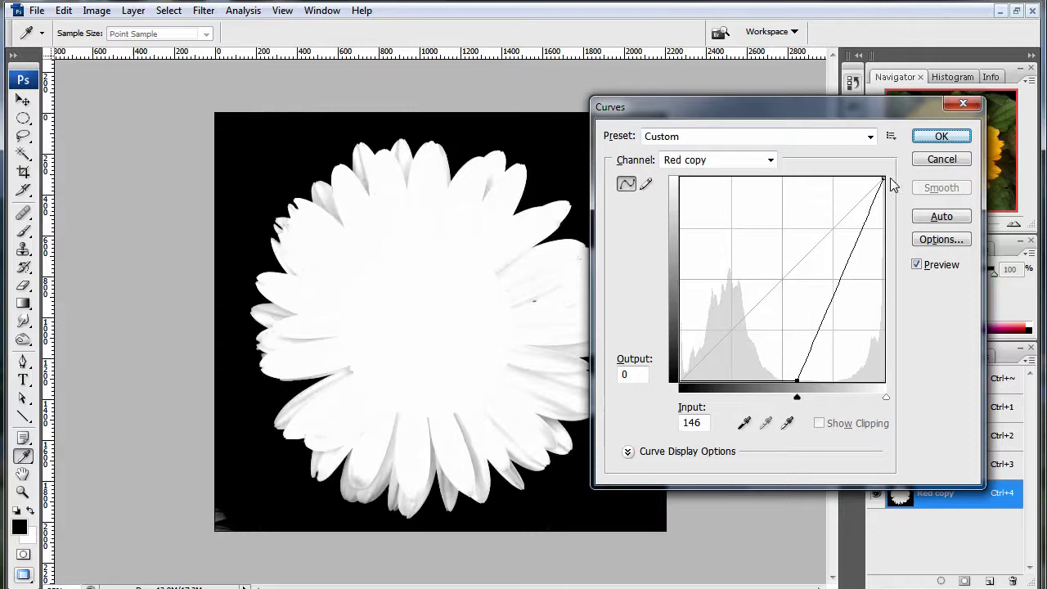
drag(883, 178, 842, 158)
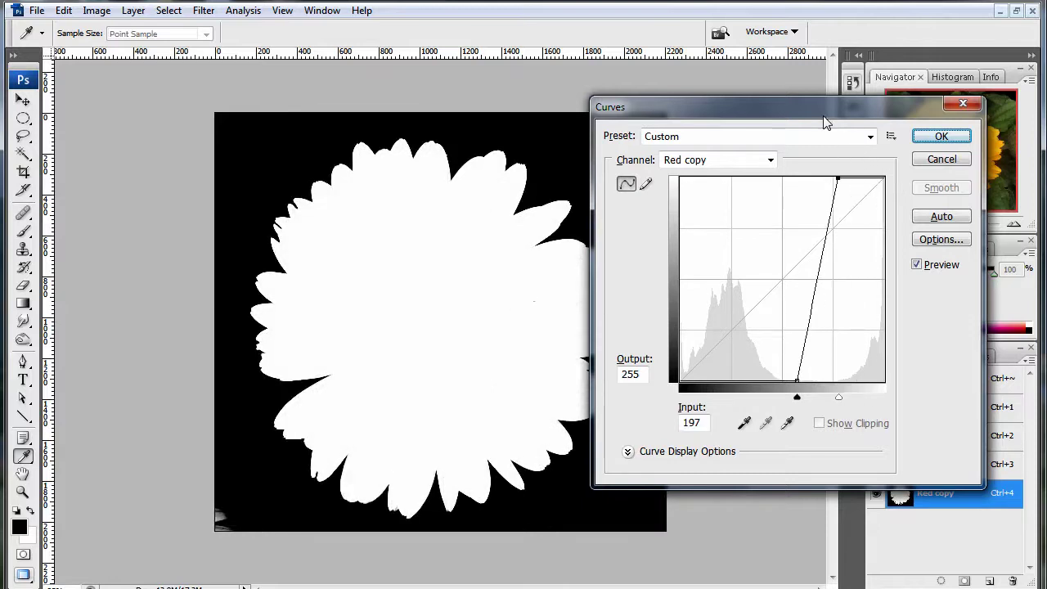
mouse_move(825, 121)
mouse_down()
mouse_move(935, 137)
mouse_move(802, 135)
mouse_move(824, 131)
mouse_up()
key(Return)
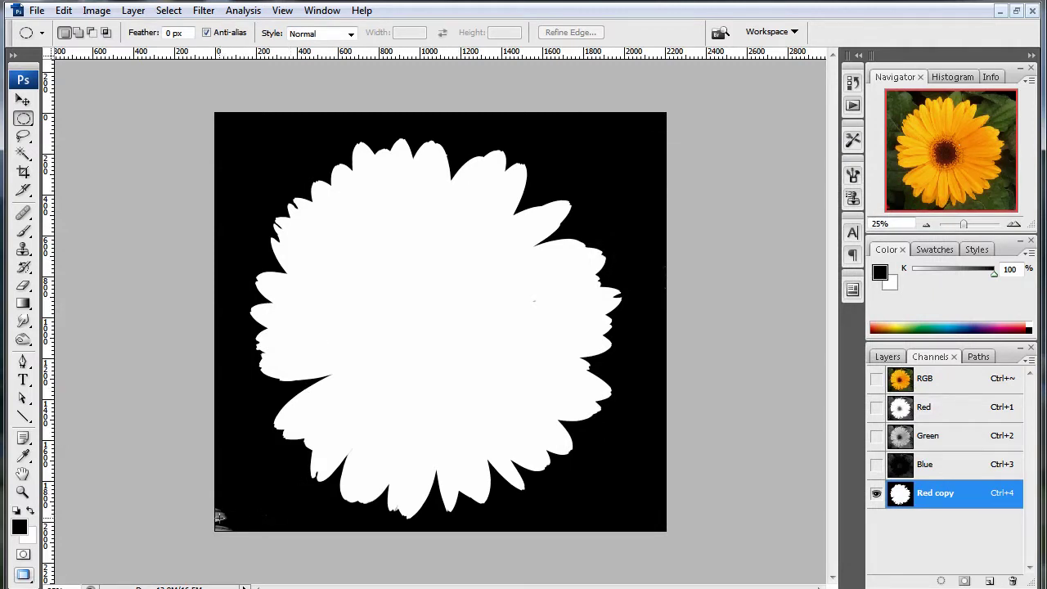
Black out the stray speck, copy the flower to Layer 1, hide Layer 0, and switch to the clouds photo.
key(b)
drag(226, 498, 218, 524)
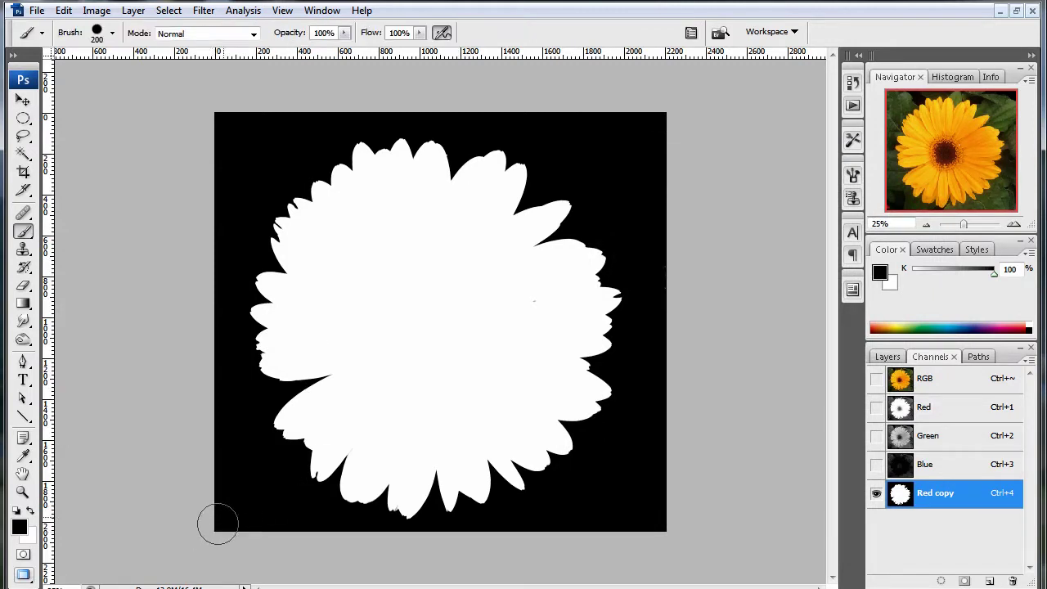
click(887, 356)
click(936, 427)
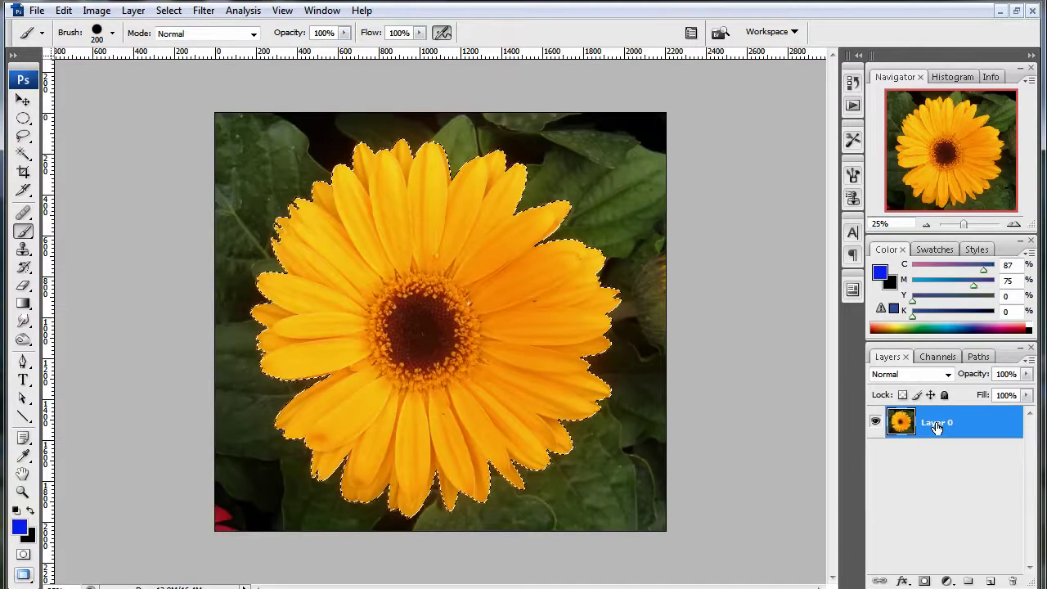
key(ctrl+j)
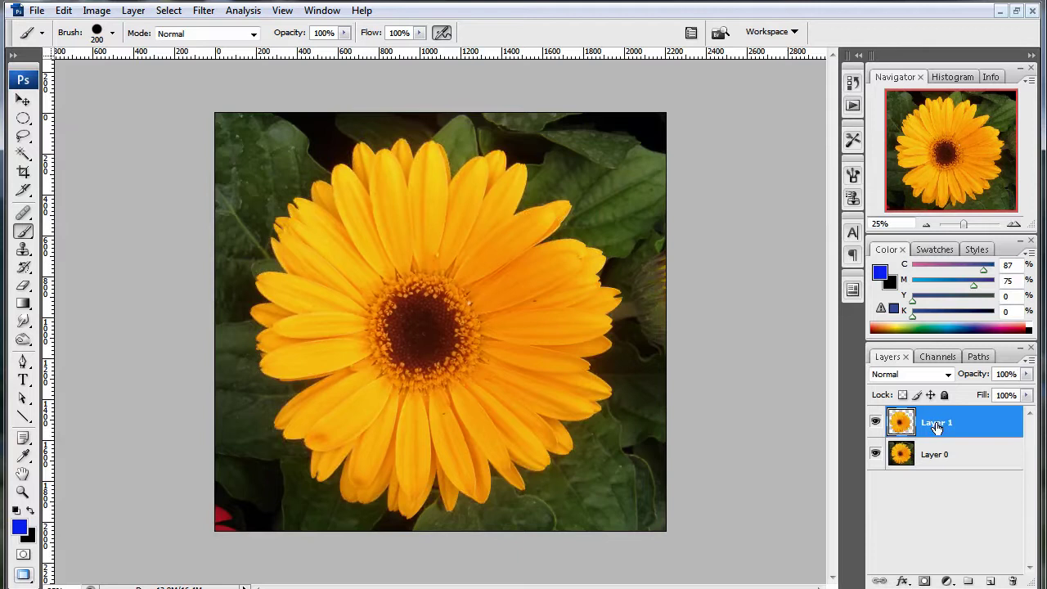
click(876, 452)
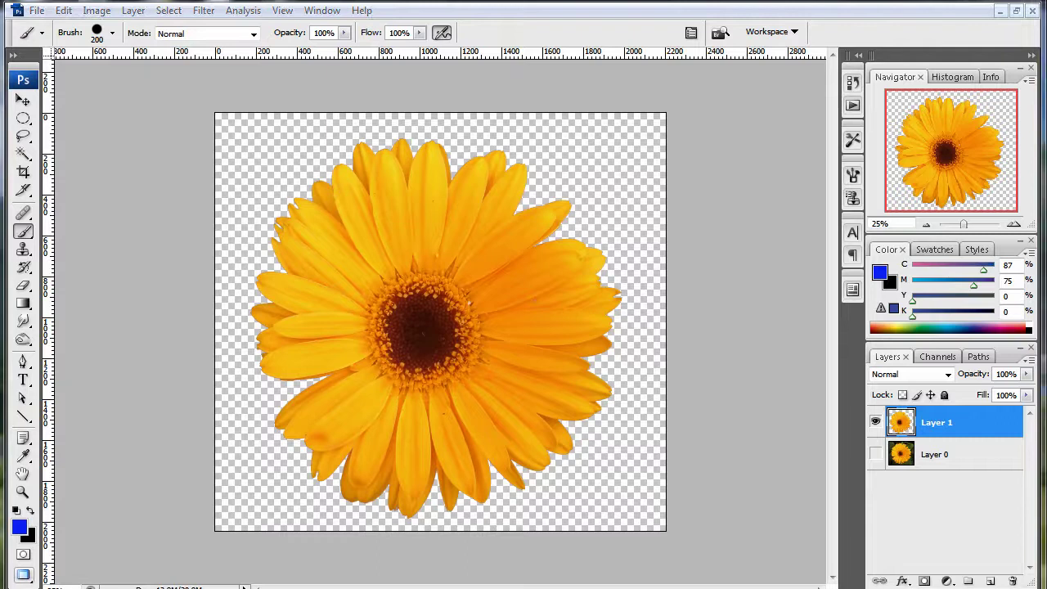
key(ctrl+Tab)
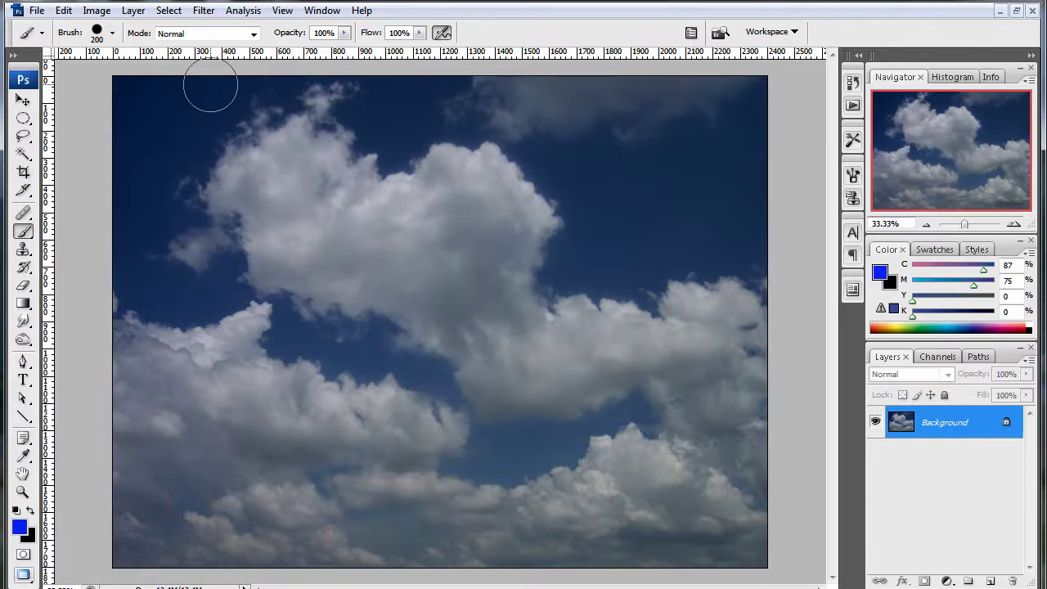
Open Extract on the clouds photo, enlarge its window, and raise the edge-highlighter brush size to 65.
click(204, 11)
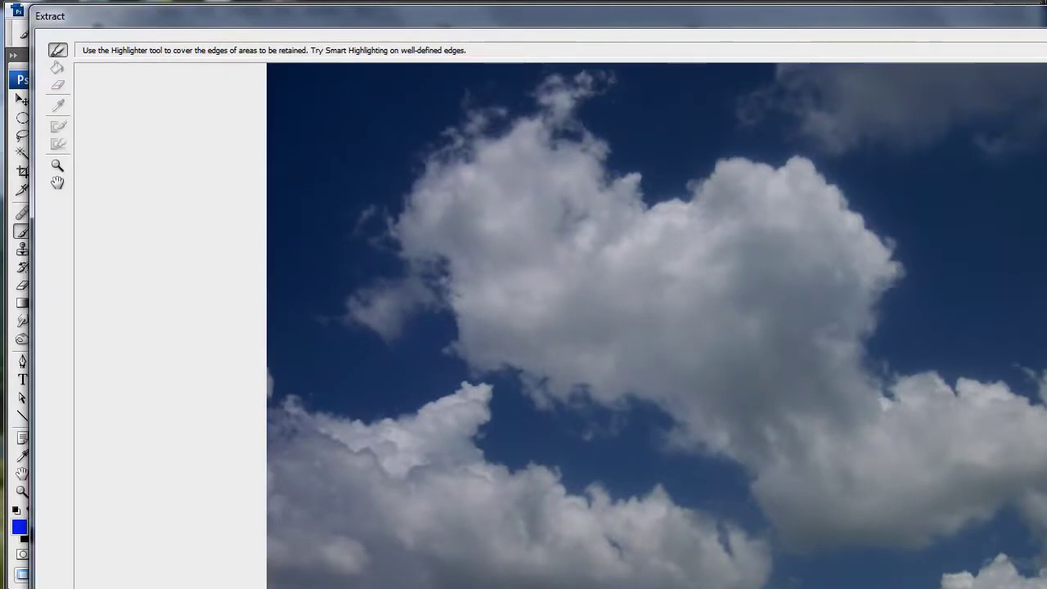
drag(1046, 588, 1024, 586)
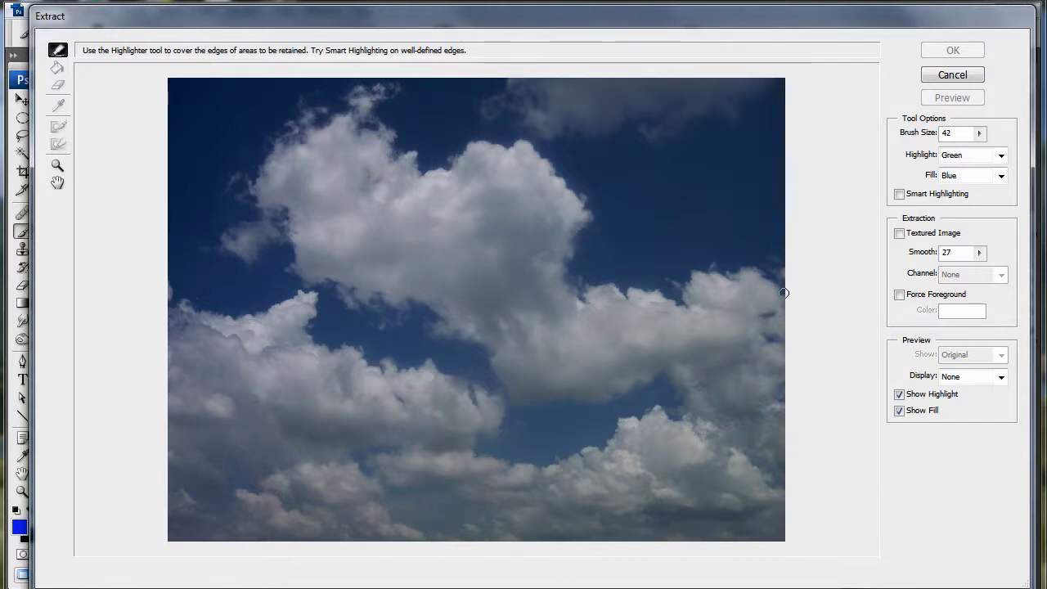
key(bracketright)
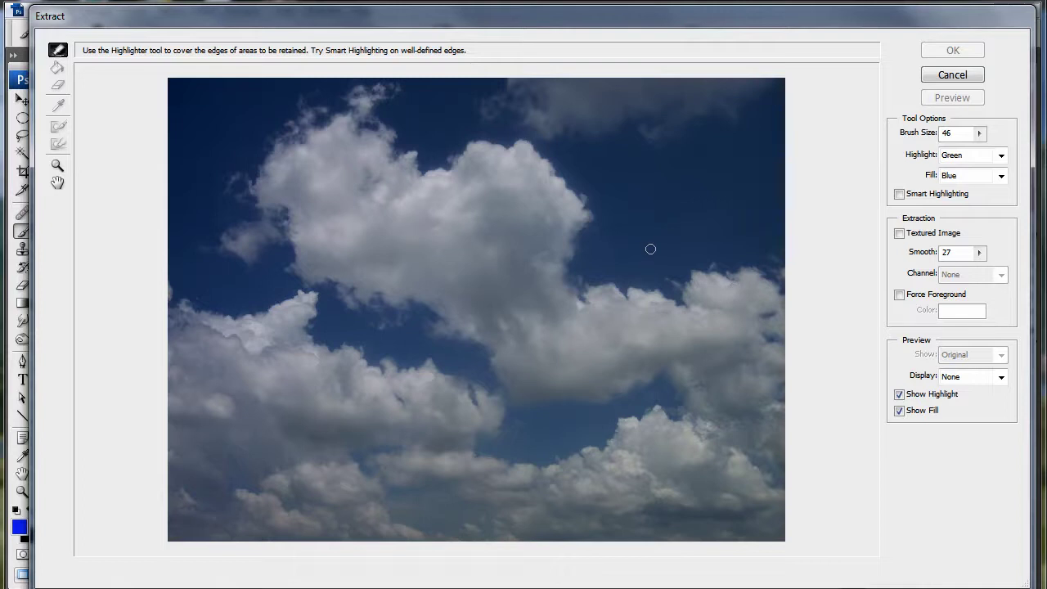
key(bracketright)
key(bracketright)
key(bracketright)
key(bracketright)
key(bracketright)
key(bracketright)
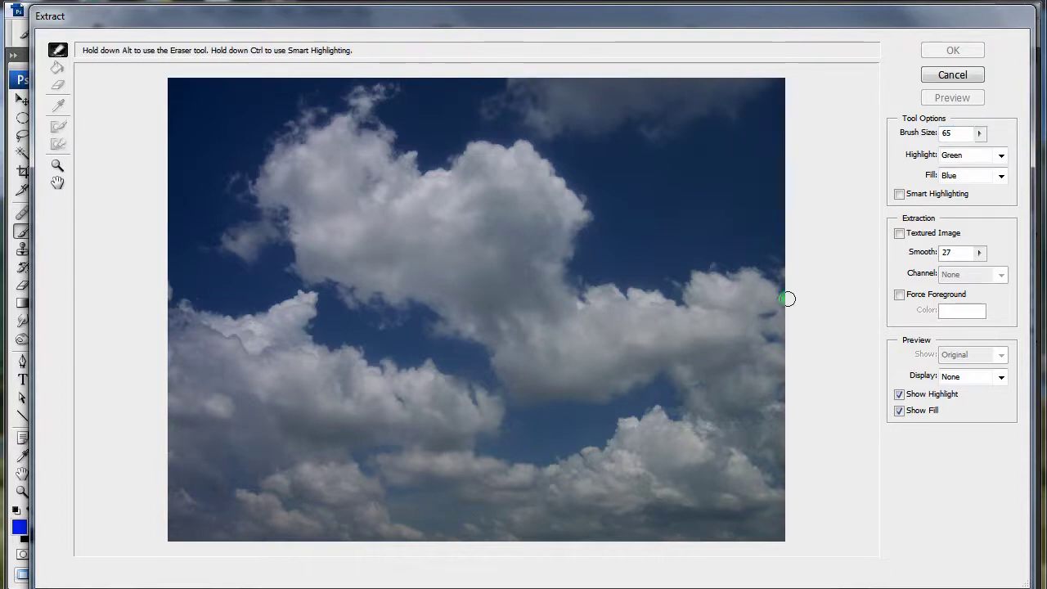
Paint a closed green edge highlight around the large central cloud's outline.
mouse_move(787, 299)
mouse_down()
mouse_move(751, 270)
mouse_move(708, 270)
mouse_move(687, 288)
mouse_move(669, 280)
mouse_move(681, 305)
mouse_move(614, 288)
mouse_move(583, 300)
mouse_move(565, 280)
mouse_move(570, 243)
mouse_move(590, 220)
mouse_move(576, 194)
mouse_move(524, 145)
mouse_move(475, 141)
mouse_move(445, 171)
mouse_move(421, 174)
mouse_move(371, 116)
mouse_move(393, 85)
mouse_move(360, 88)
mouse_move(317, 123)
mouse_move(304, 106)
mouse_move(251, 201)
mouse_move(270, 209)
mouse_move(231, 251)
mouse_move(259, 261)
mouse_move(282, 245)
mouse_move(308, 283)
mouse_move(335, 287)
mouse_move(348, 304)
mouse_move(437, 308)
mouse_move(454, 335)
mouse_move(496, 349)
mouse_move(500, 381)
mouse_move(527, 402)
mouse_move(605, 401)
mouse_move(665, 376)
mouse_move(707, 419)
mouse_move(748, 417)
mouse_move(782, 391)
mouse_move(786, 314)
mouse_up()
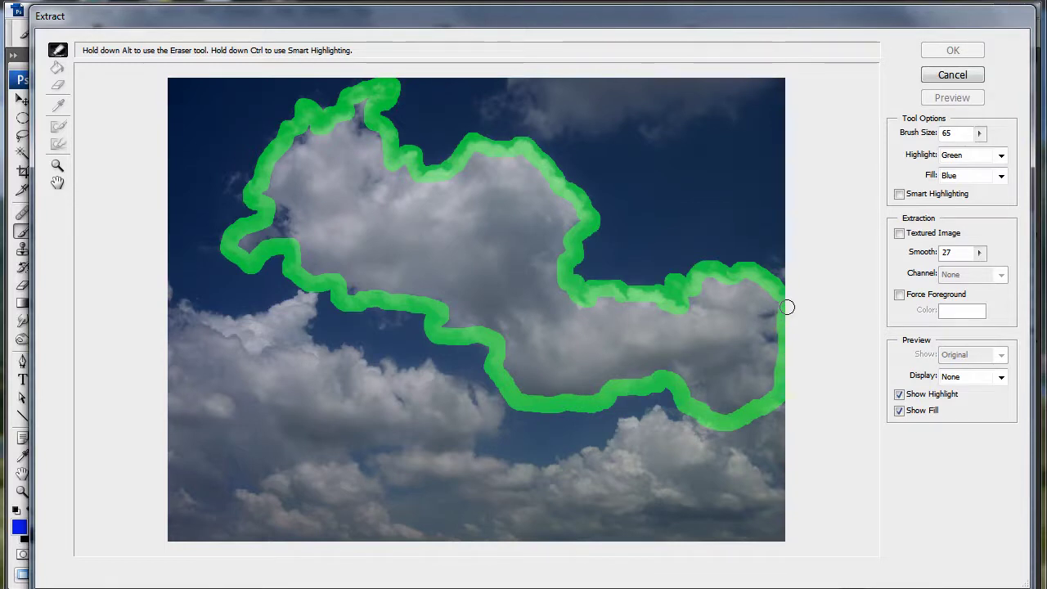
key(g)
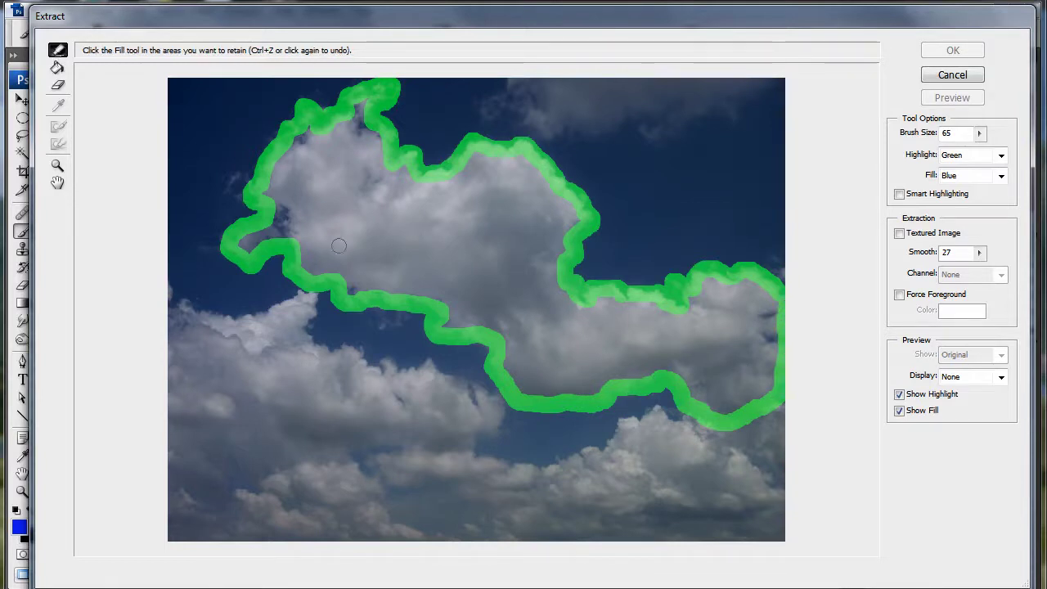
Fill the outlined cloud's interior blue and apply the extraction.
click(56, 67)
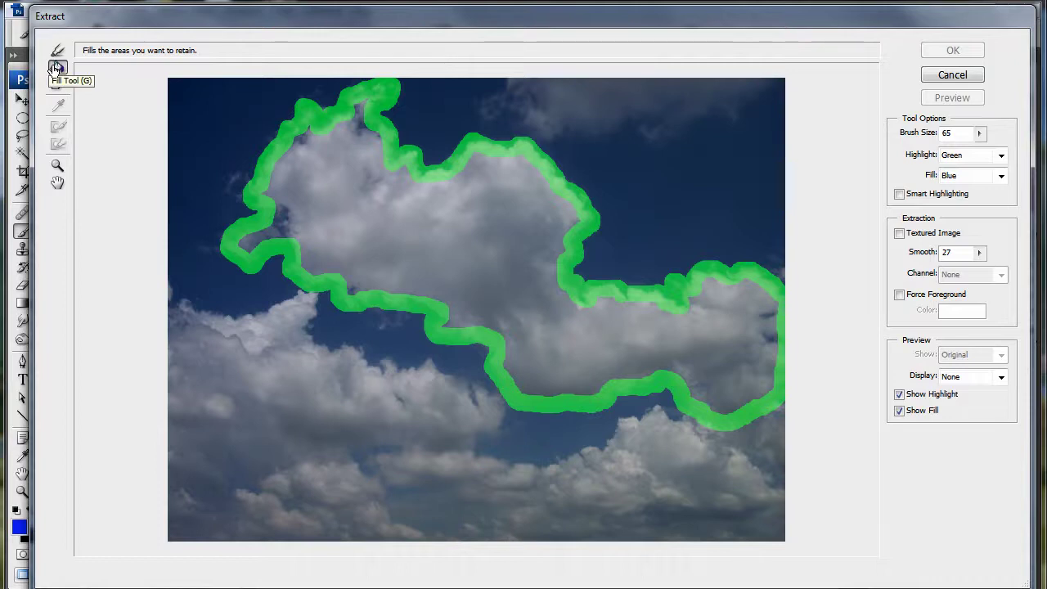
click(402, 205)
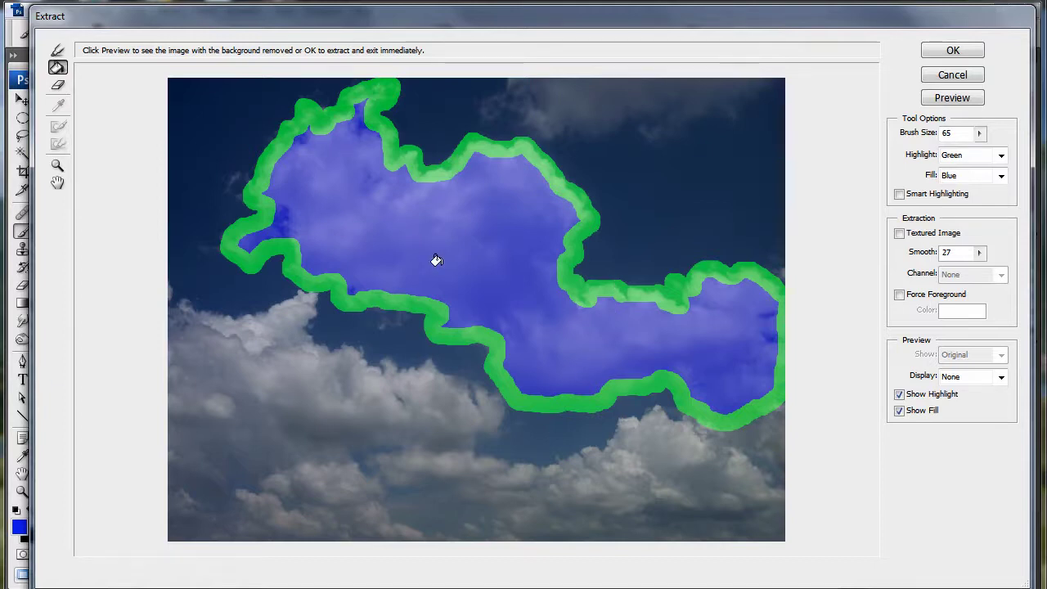
click(961, 48)
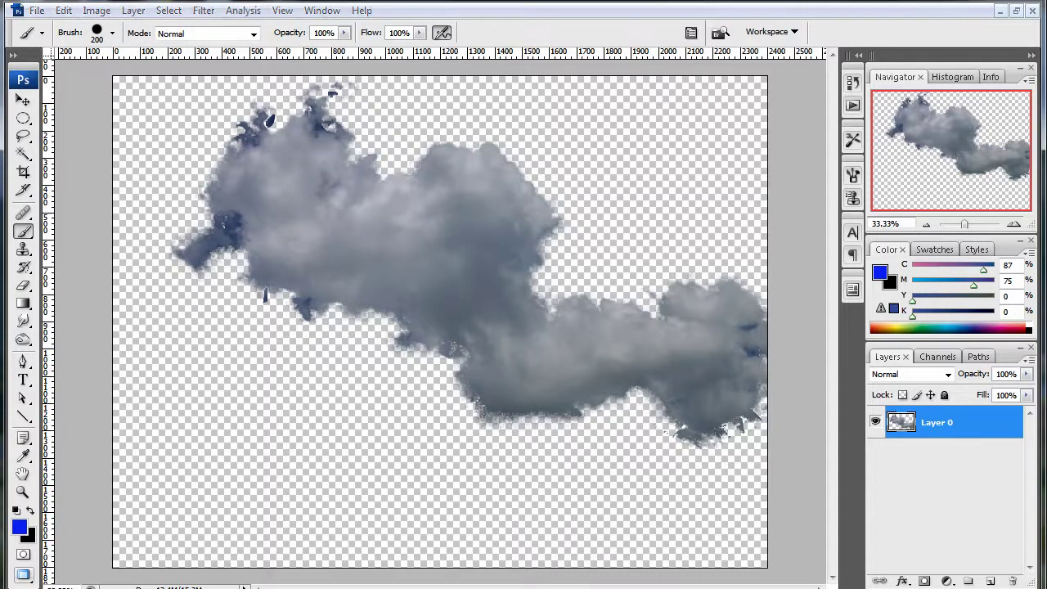
key(ctrl+Tab)
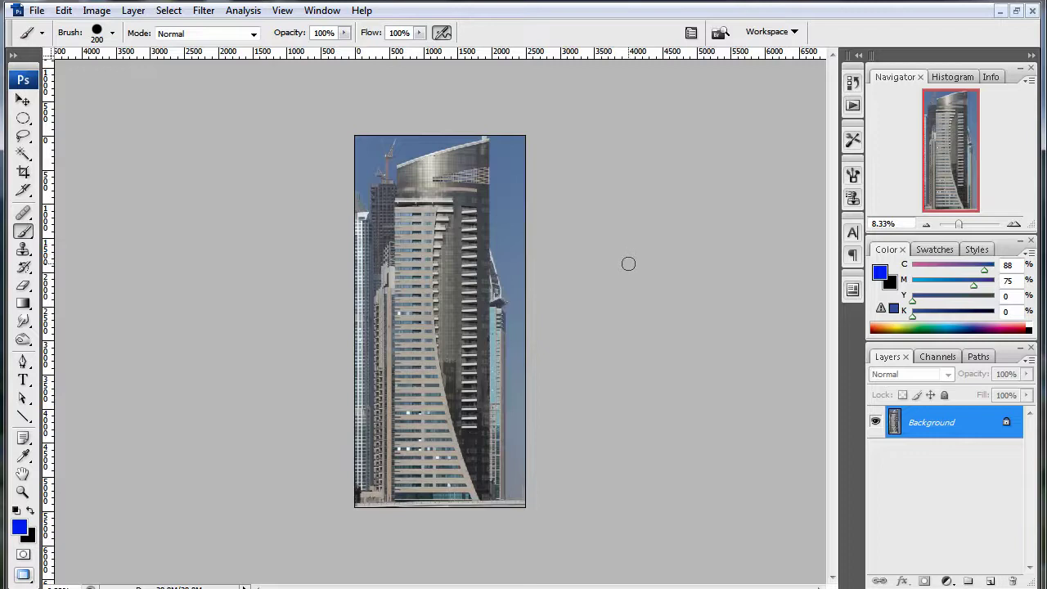
key(ctrl+plus)
drag(515, 491, 575, 423)
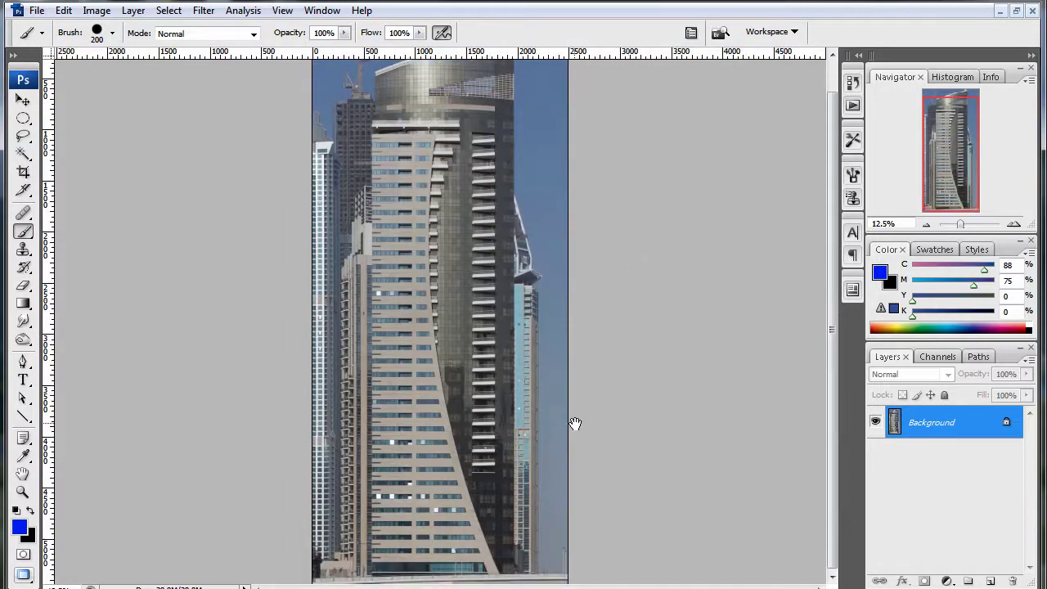
drag(514, 214, 510, 266)
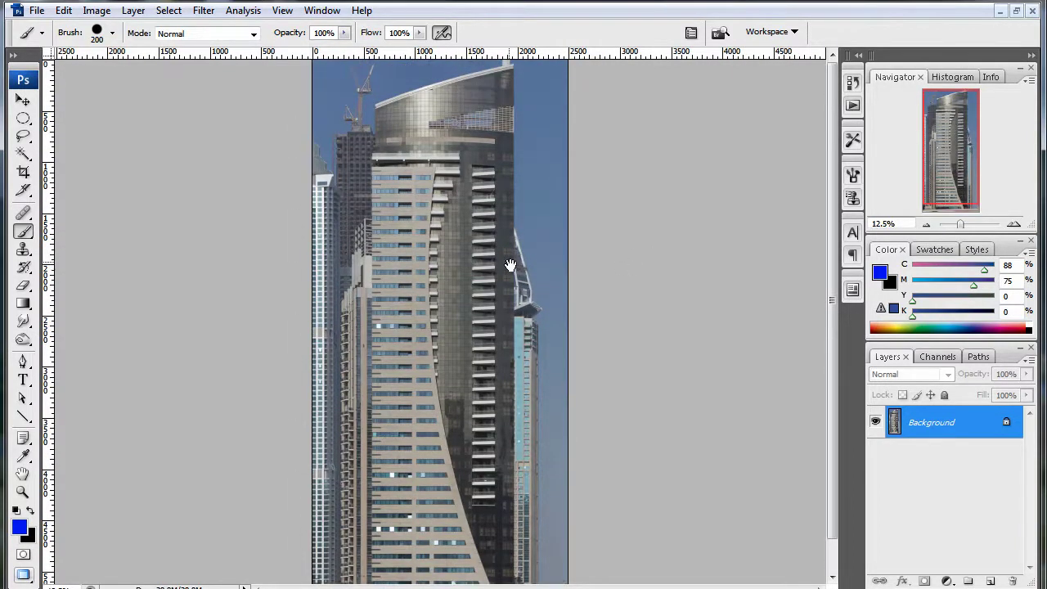
drag(534, 489, 535, 454)
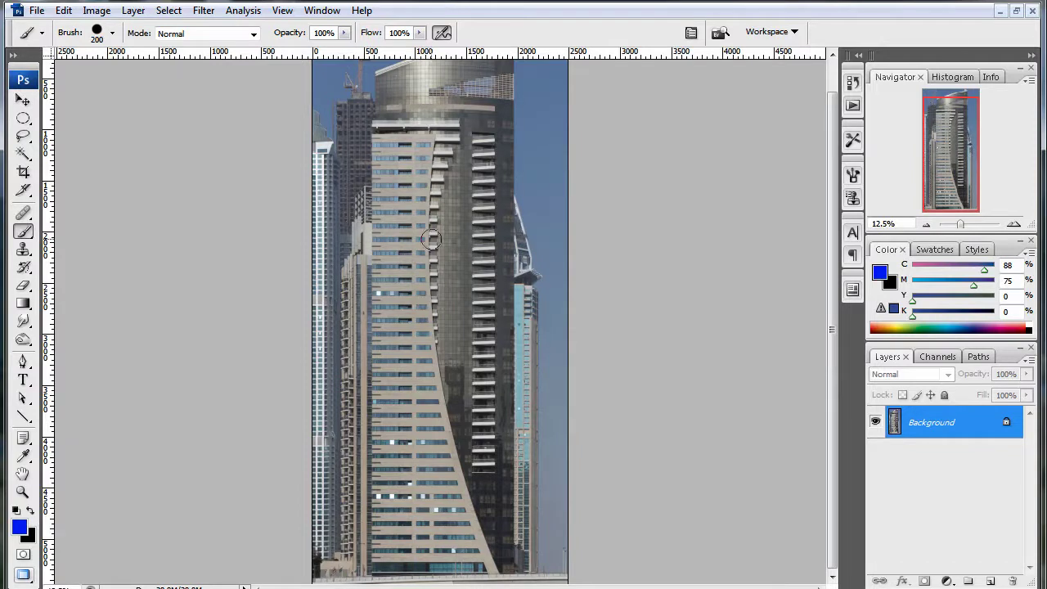
scroll(432, 239, up, 2)
click(23, 135)
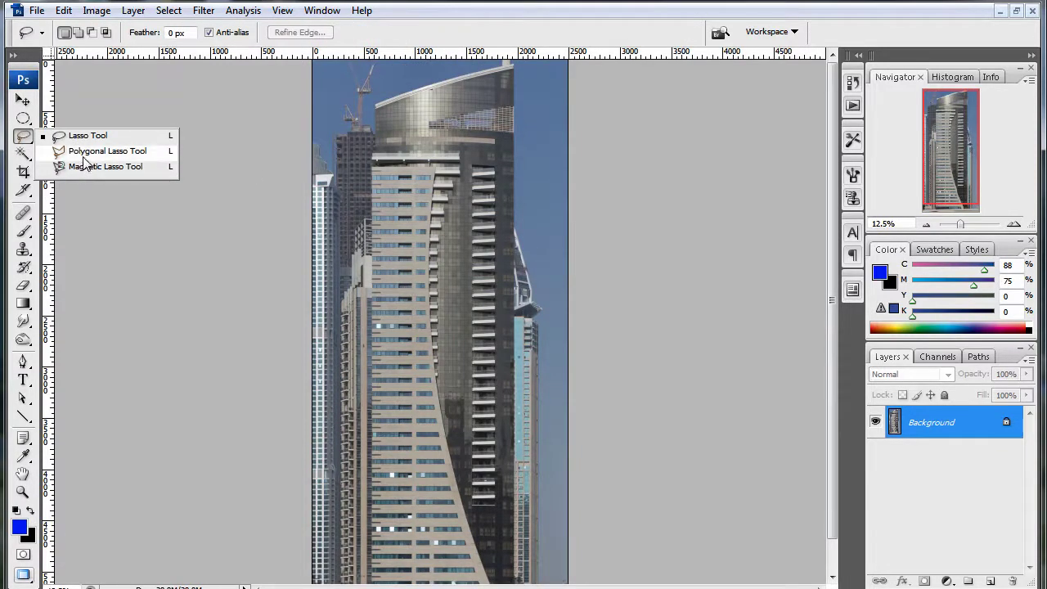
click(84, 154)
click(23, 136)
click(25, 139)
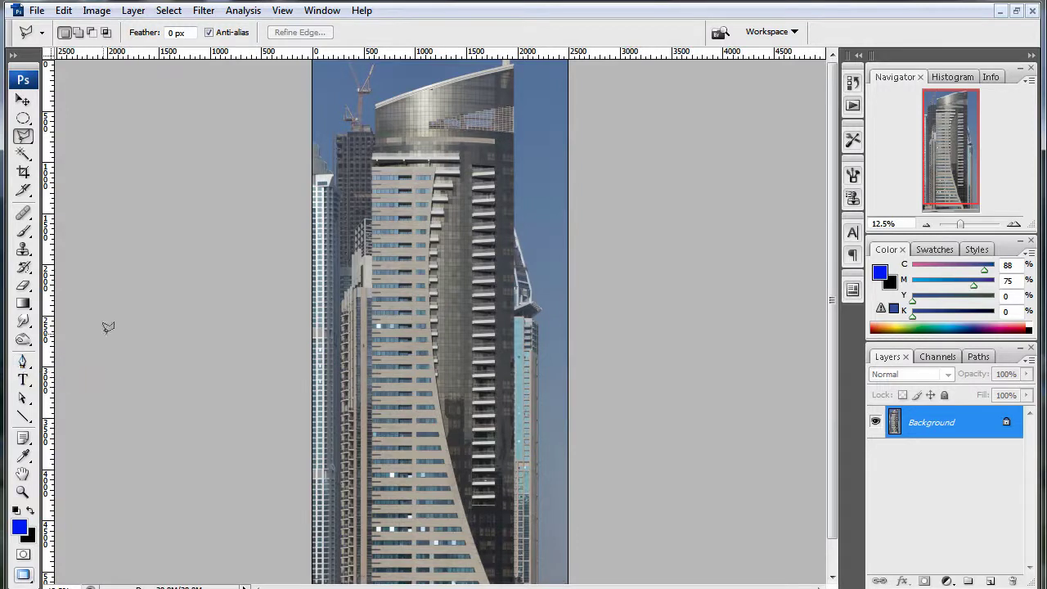
Choose the Pen tool and set it to draw plain Paths instead of Shape layers.
click(26, 365)
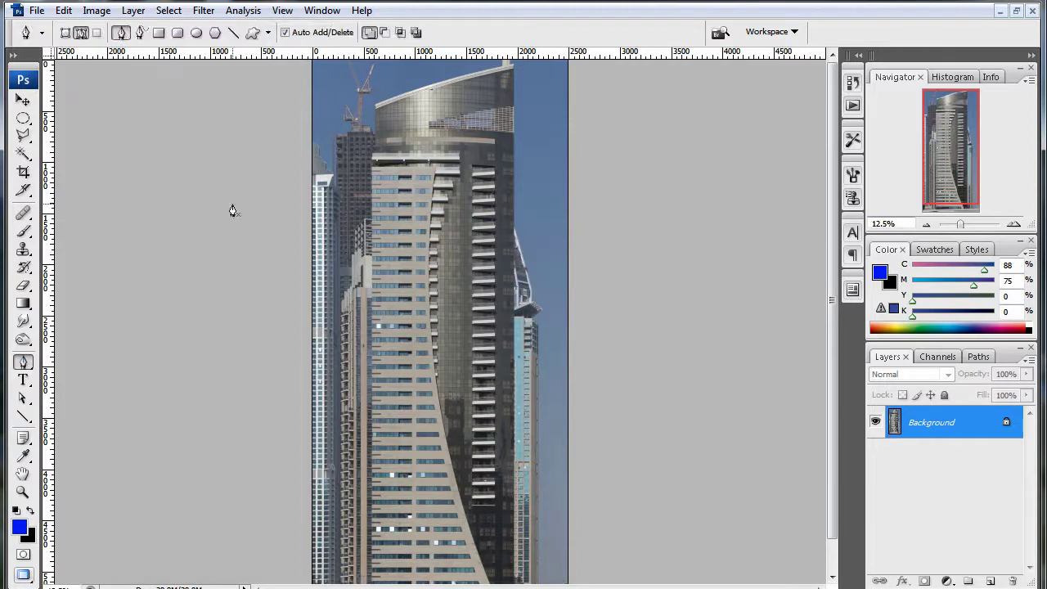
click(65, 33)
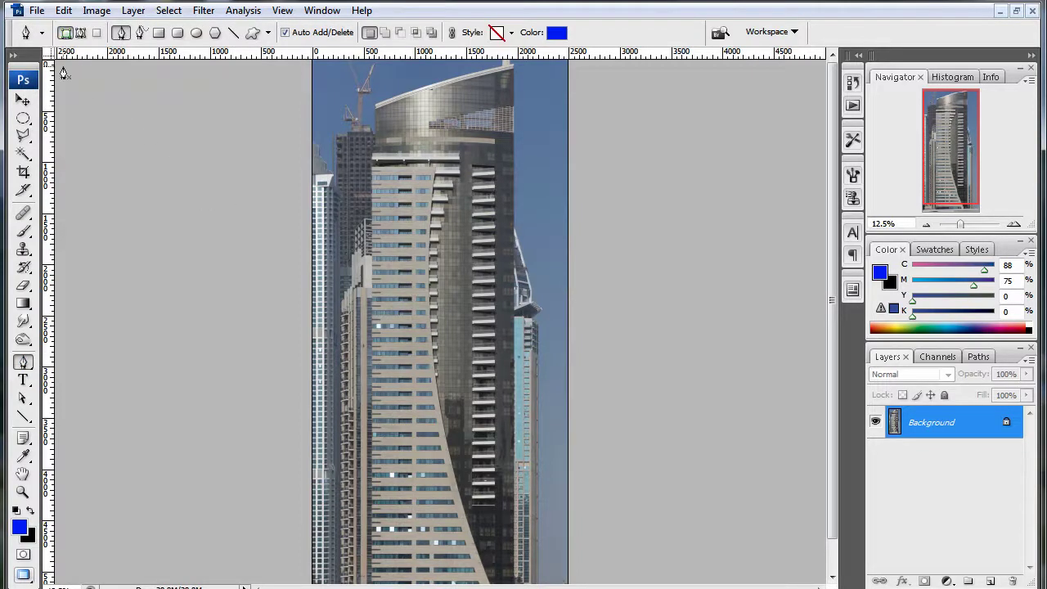
click(81, 33)
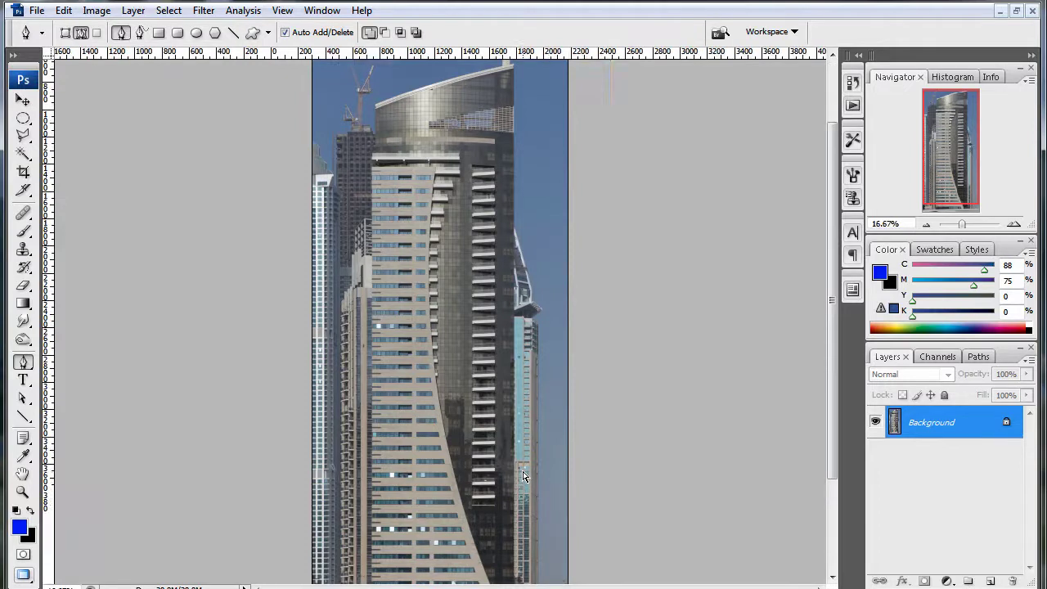
Zoom in to 100% and place the first anchor at the base of the tower's right edge.
key(ctrl+plus)
key(ctrl+plus)
key(ctrl+plus)
key(ctrl+plus)
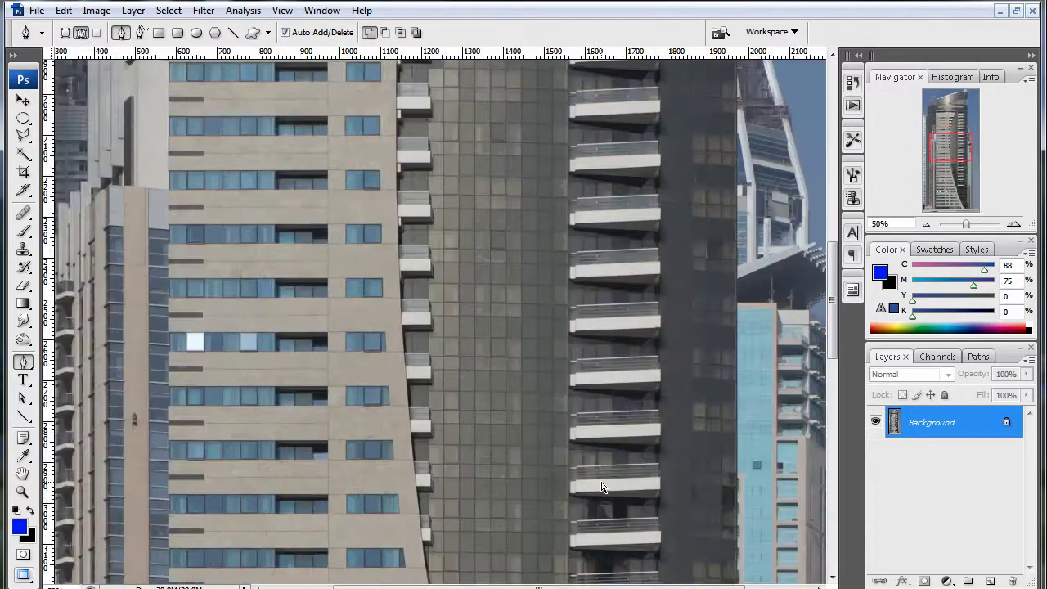
key(ctrl+plus)
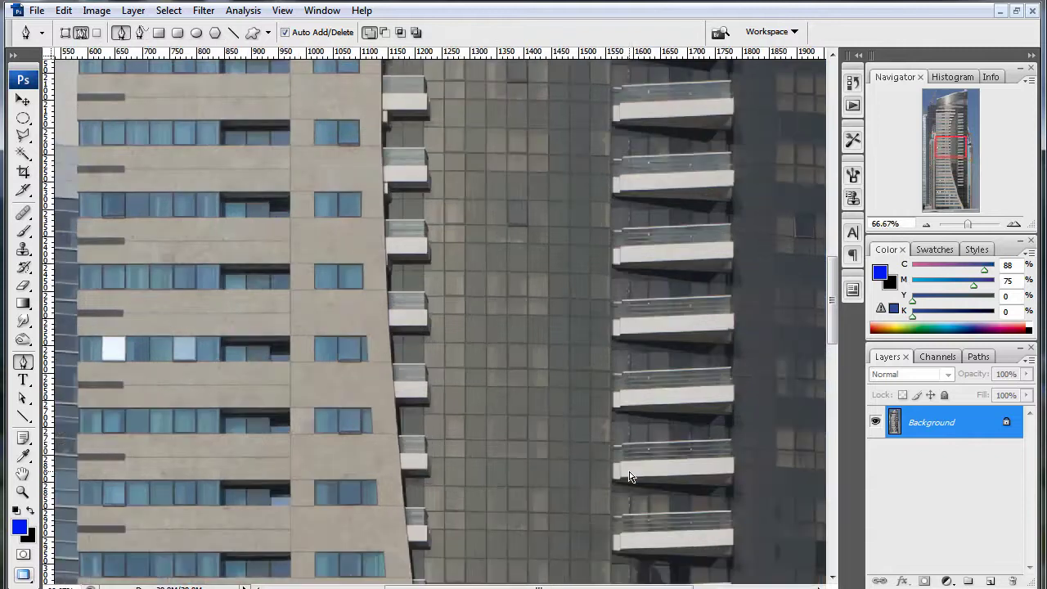
key(ctrl+plus)
drag(630, 474, 217, 255)
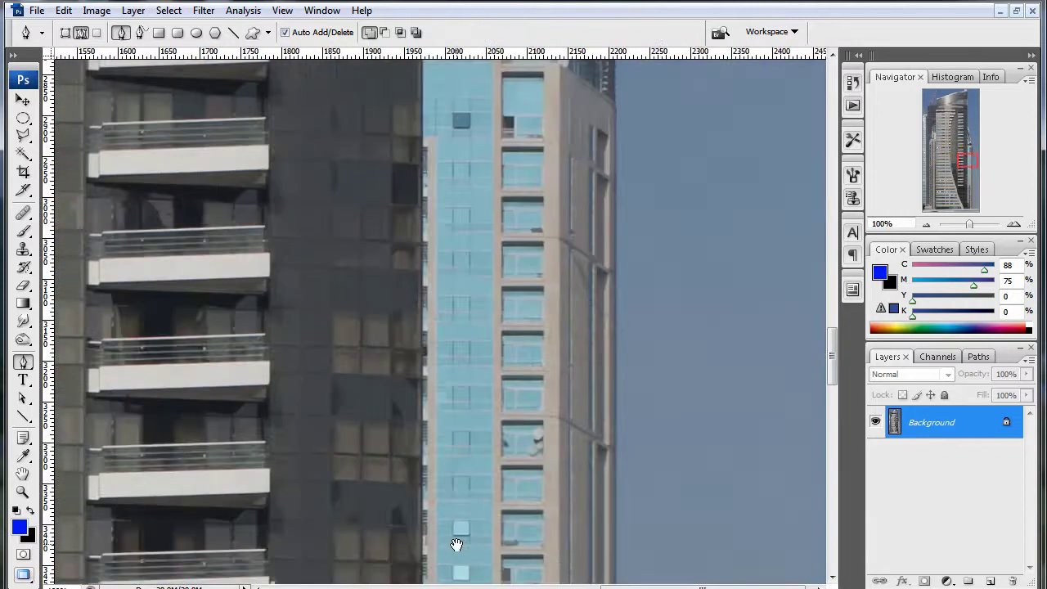
drag(456, 545, 479, 234)
drag(502, 522, 420, 214)
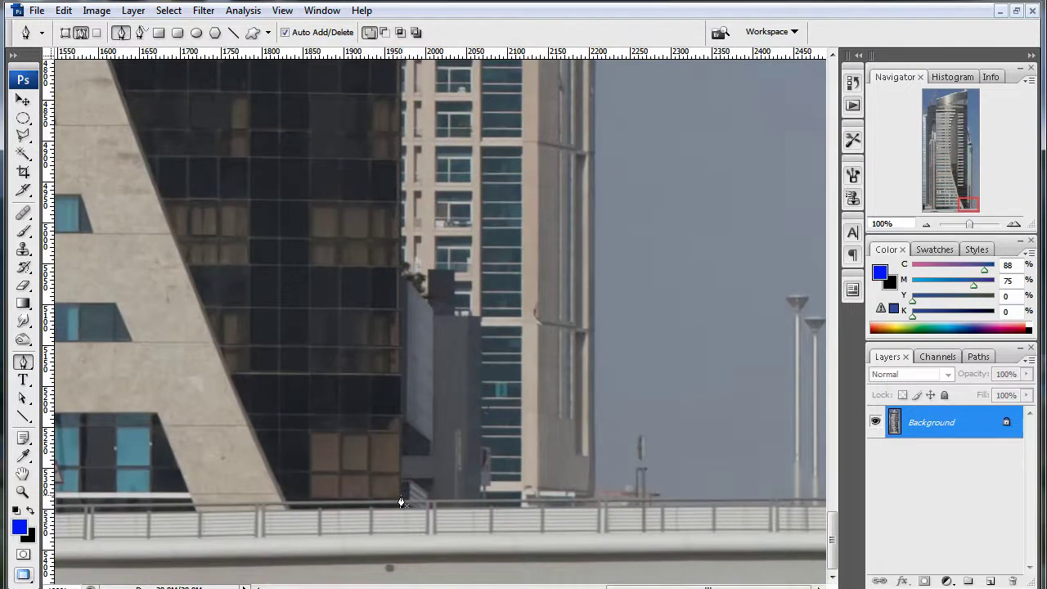
click(400, 495)
Add an anchor up the right edge where it meets the crown.
drag(415, 158, 444, 467)
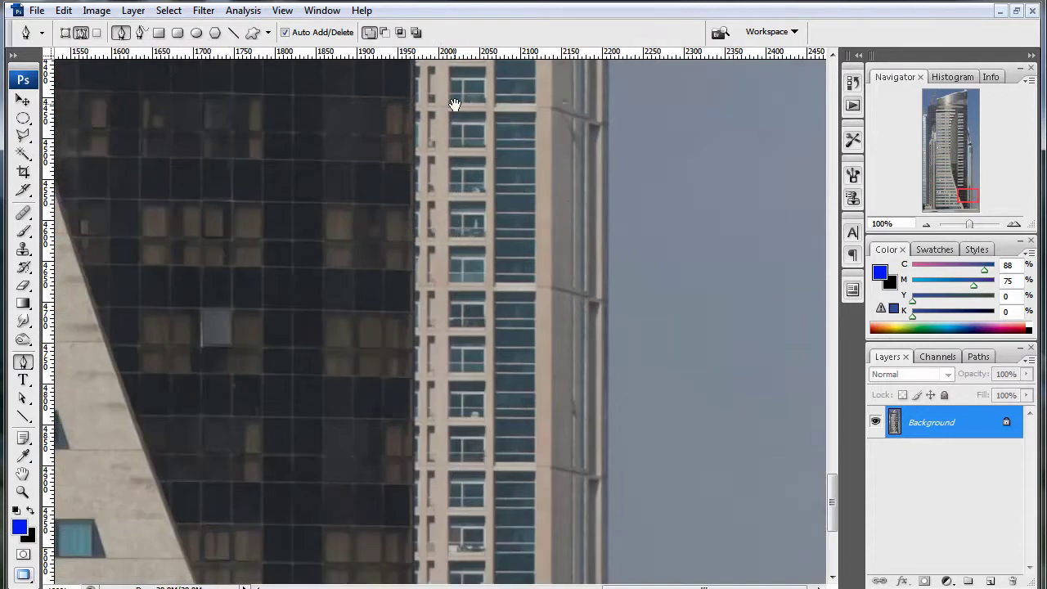
drag(456, 105, 486, 344)
drag(491, 229, 504, 550)
drag(524, 90, 528, 322)
drag(523, 122, 496, 378)
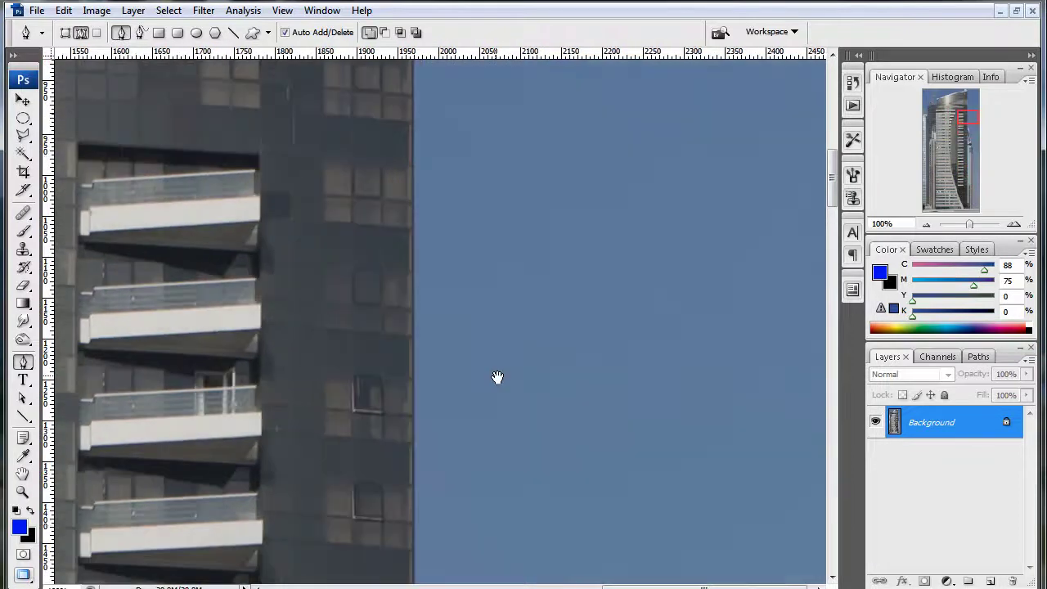
drag(507, 98, 512, 350)
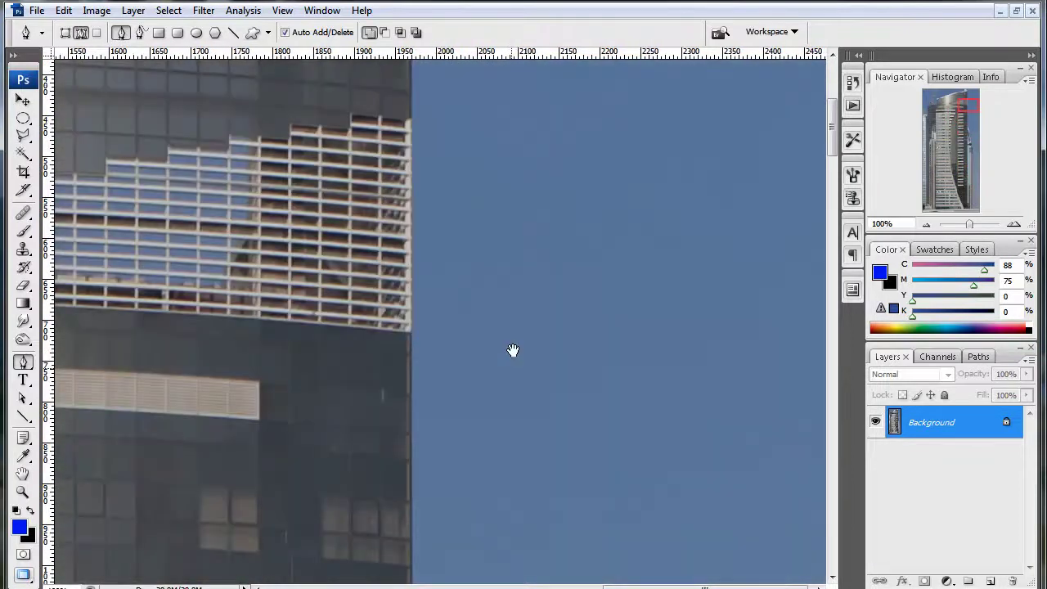
click(411, 332)
scroll(448, 466, down, 2)
scroll(678, 545, down, 8)
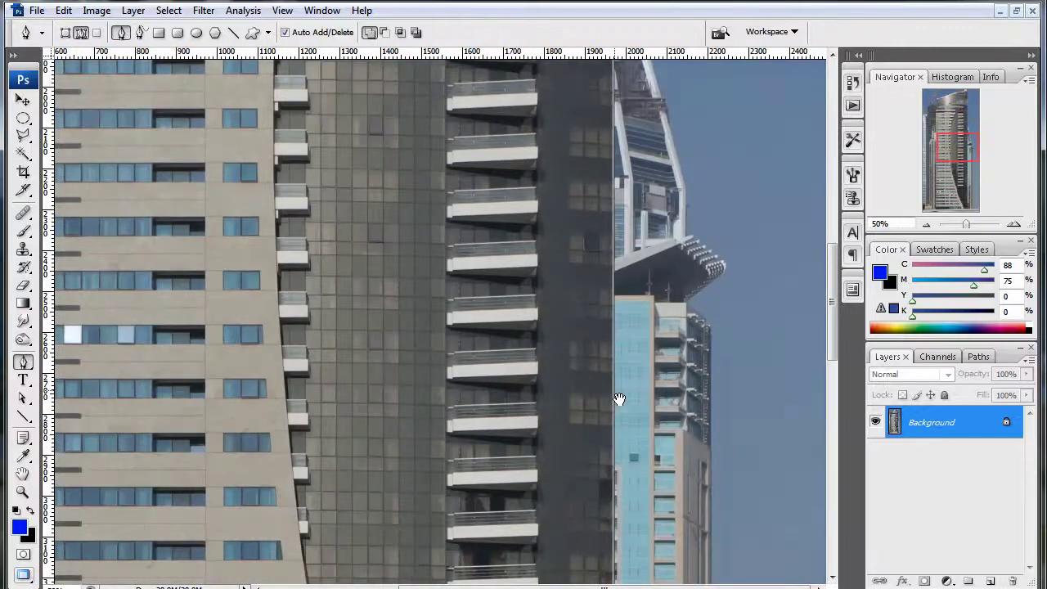
scroll(619, 399, down, 10)
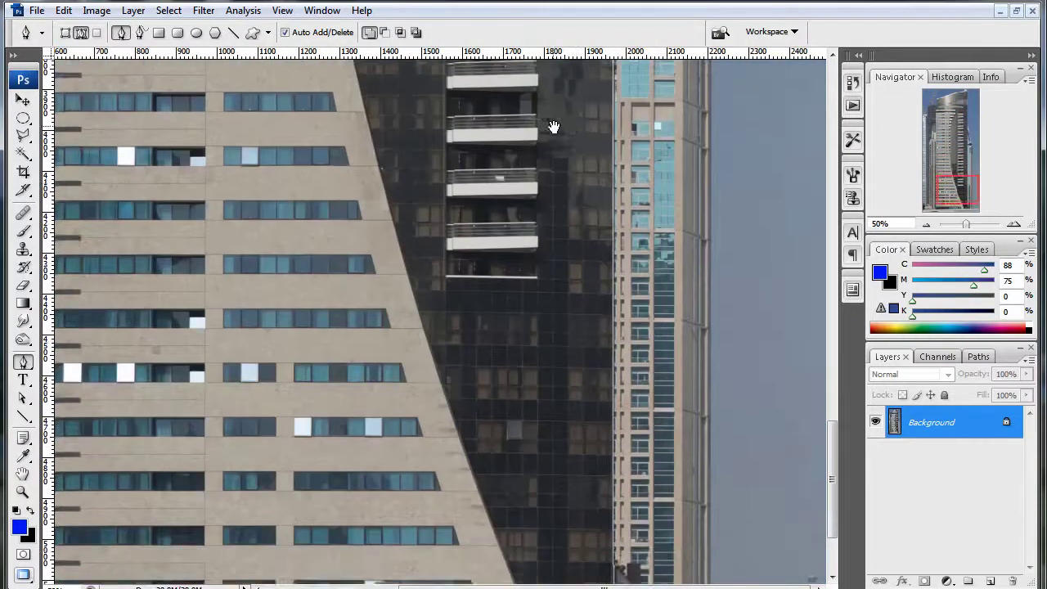
scroll(554, 127, up, 6)
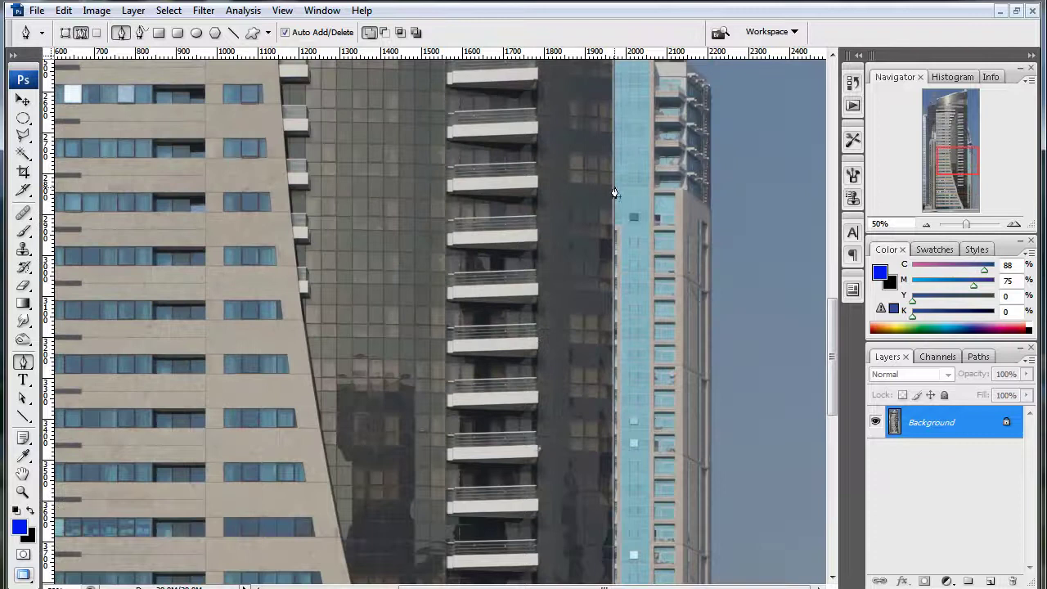
scroll(659, 128, up, 9)
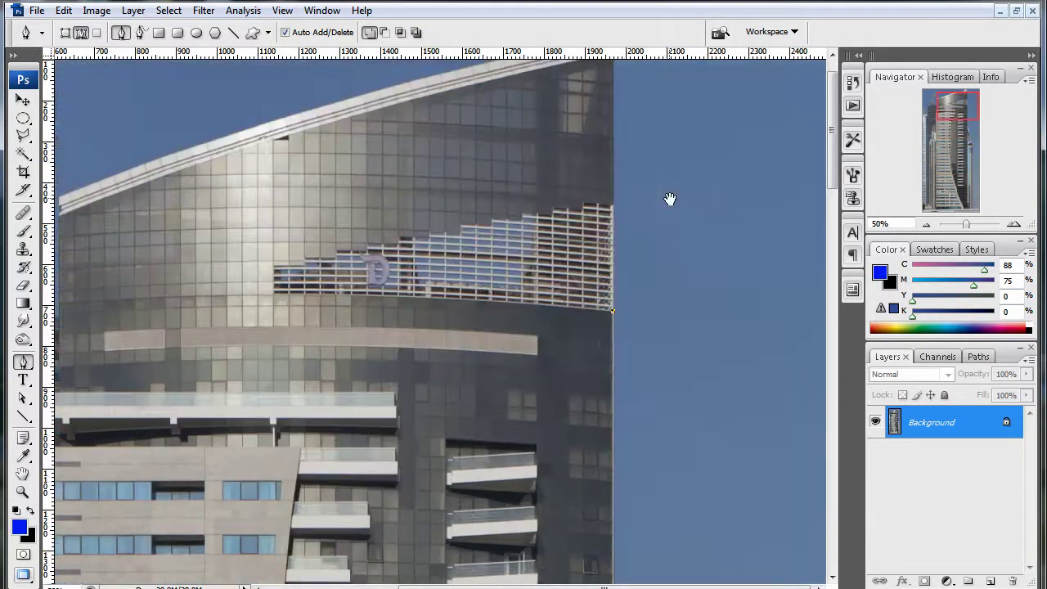
scroll(668, 199, up, 2)
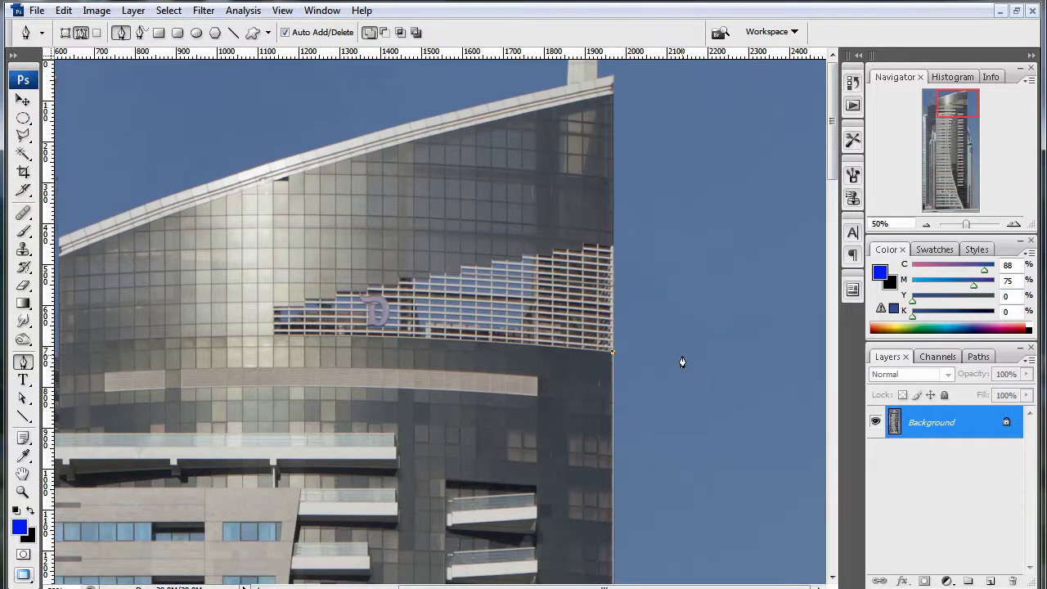
Add anchors up the crown's right edge to near the roof's top edge.
key(ctrl+plus)
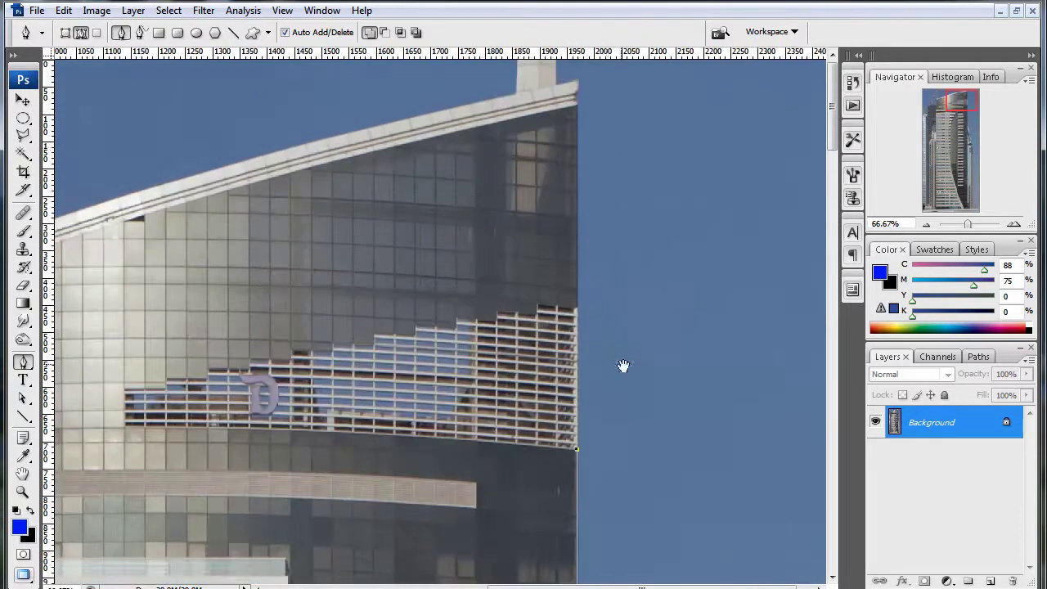
click(577, 107)
drag(587, 91, 626, 196)
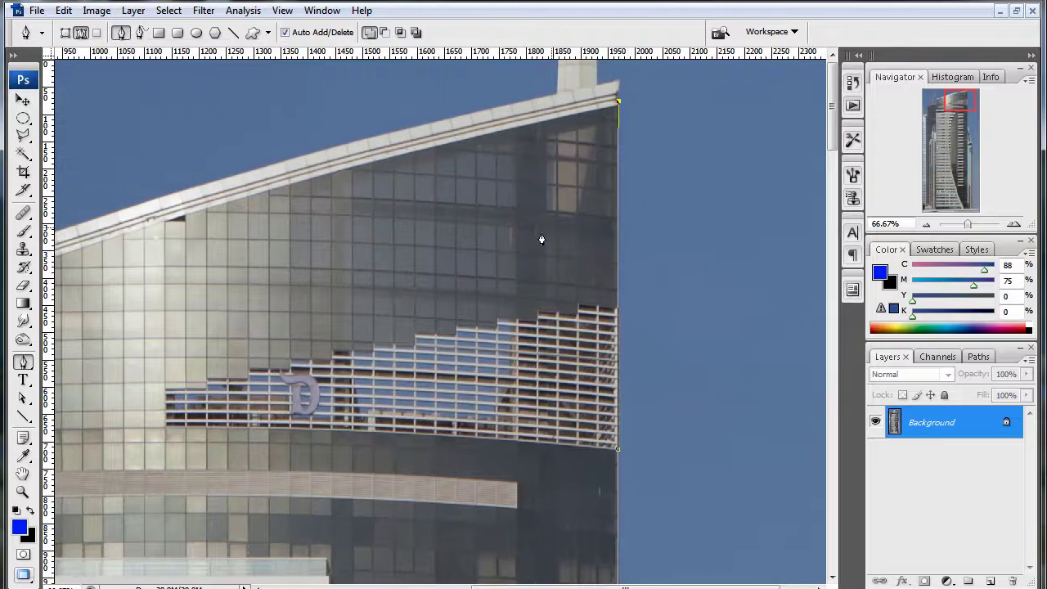
drag(300, 292, 468, 287)
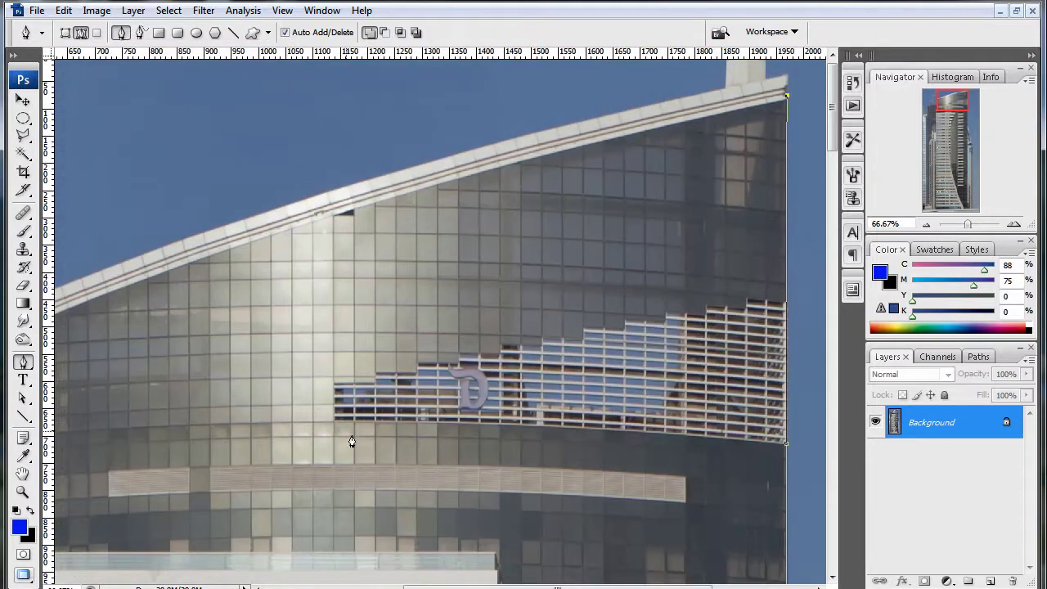
drag(735, 275, 605, 269)
click(661, 103)
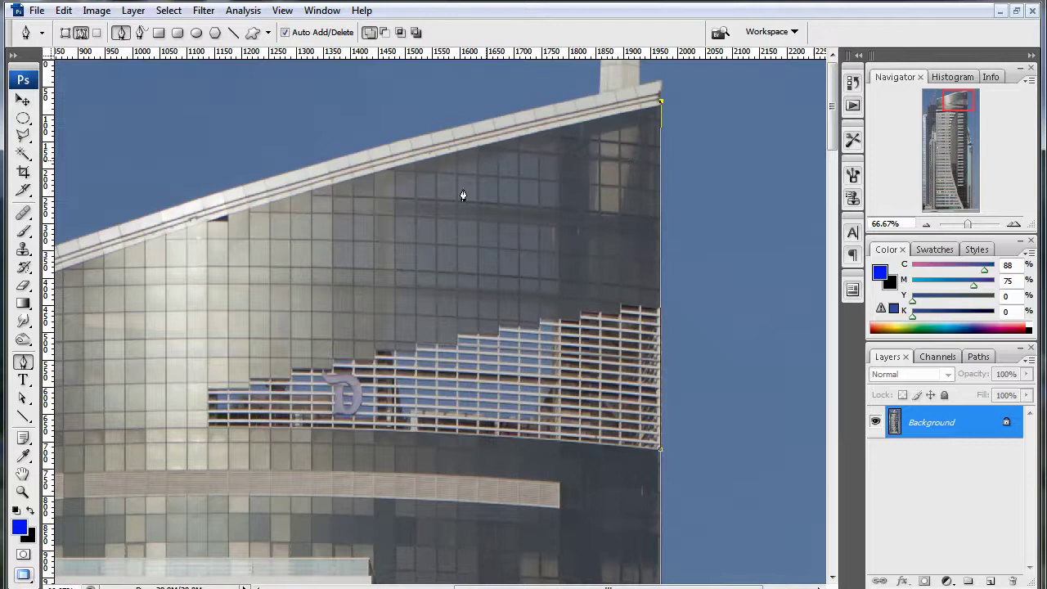
Zoom to 100% and anchor the path at the roof's top-right corner.
key(ctrl+plus)
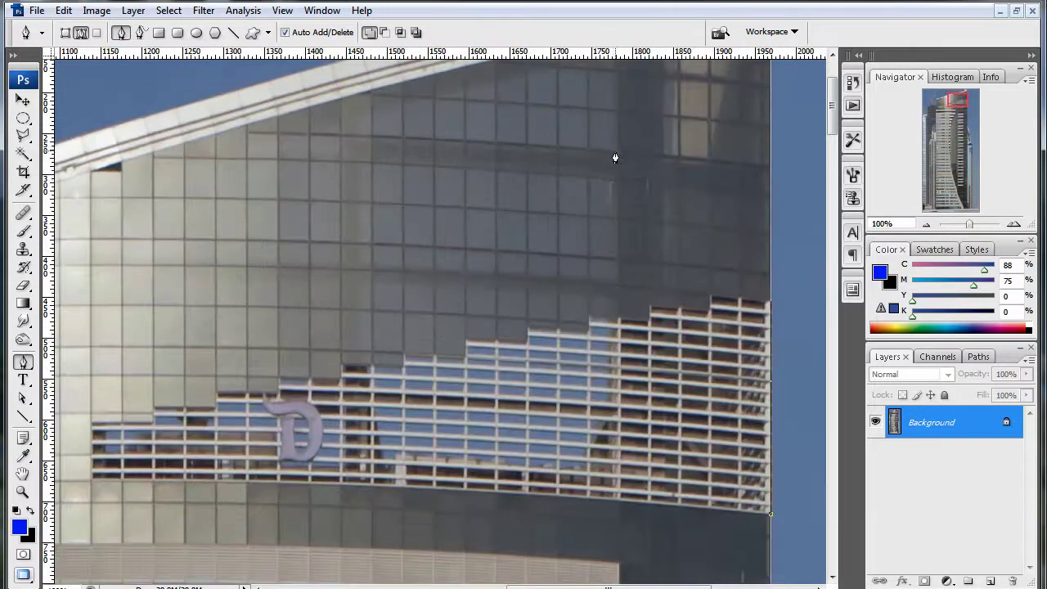
scroll(615, 158, up, 3)
scroll(573, 139, right, 6)
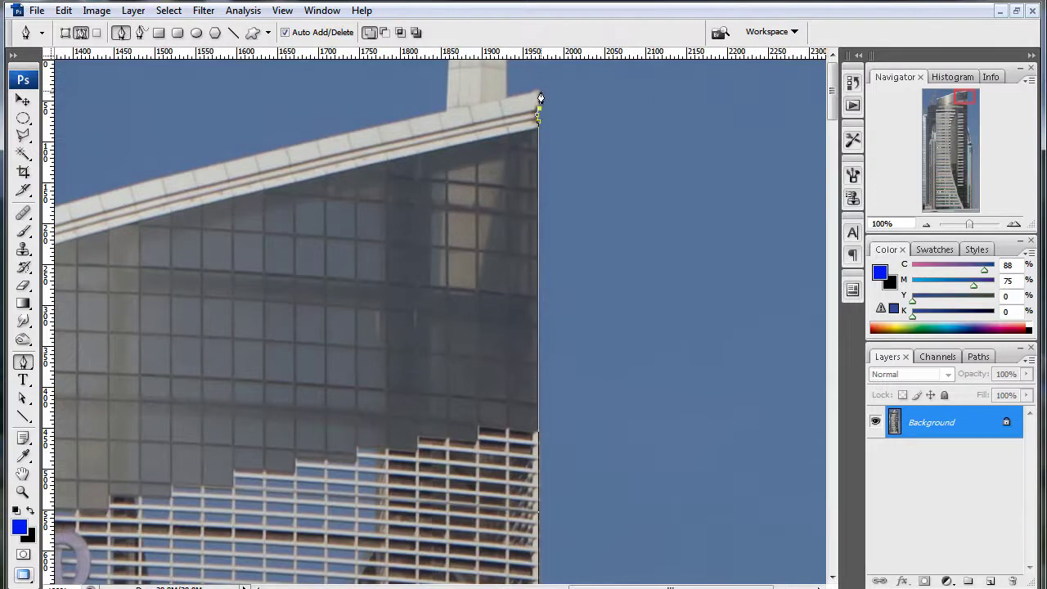
click(539, 91)
scroll(515, 191, left, 2)
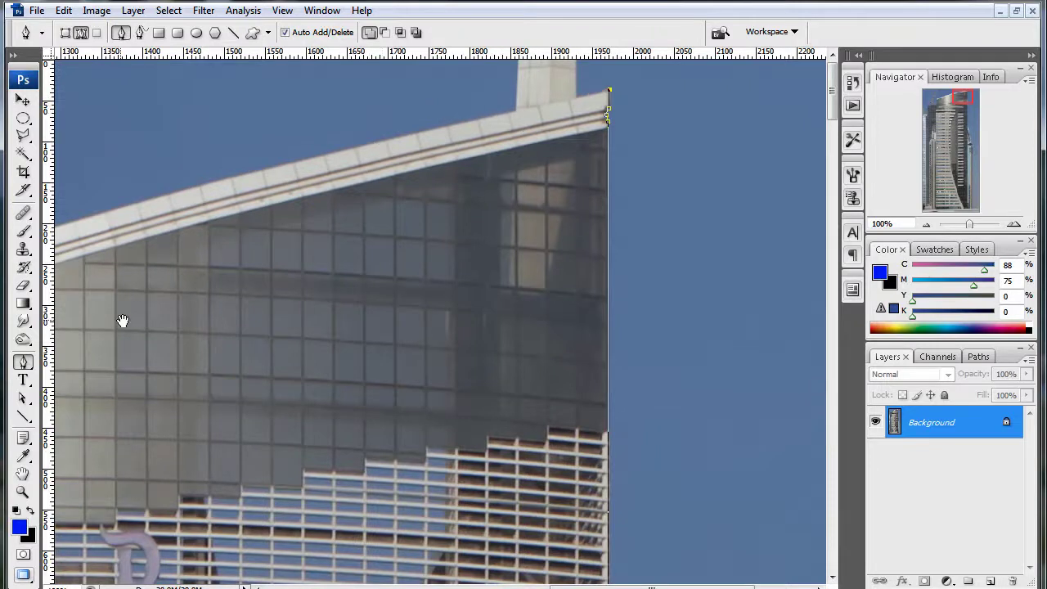
scroll(122, 320, left, 6)
scroll(587, 232, right, 2)
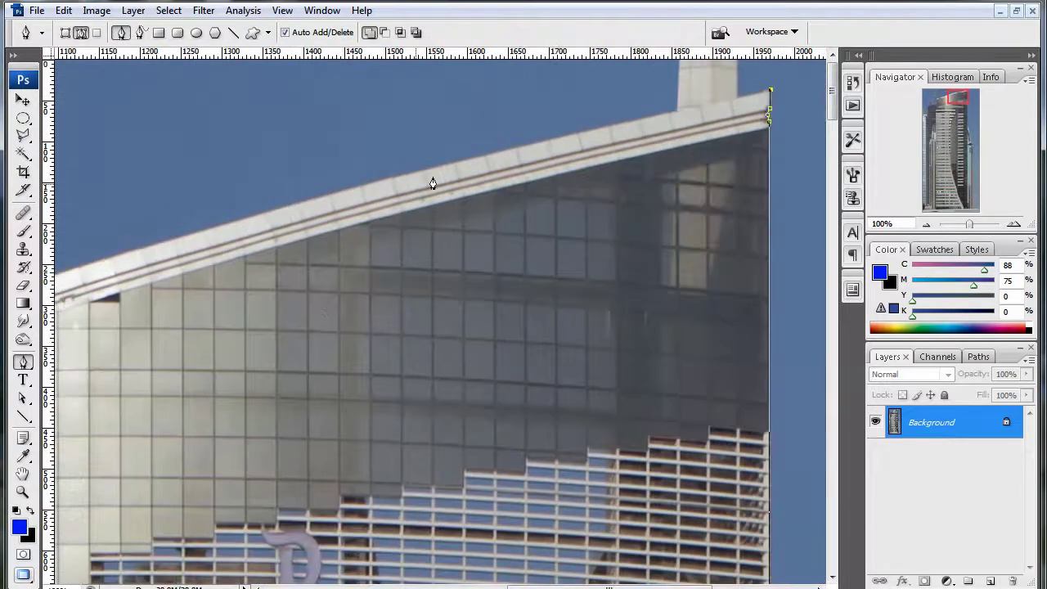
scroll(215, 341, left, 6)
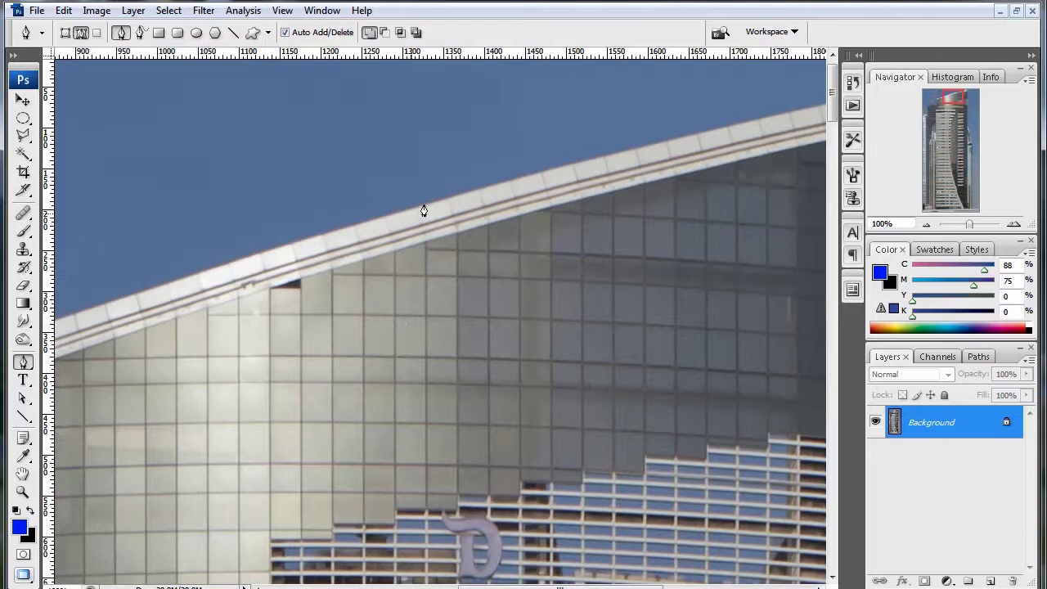
scroll(545, 238, right, 4)
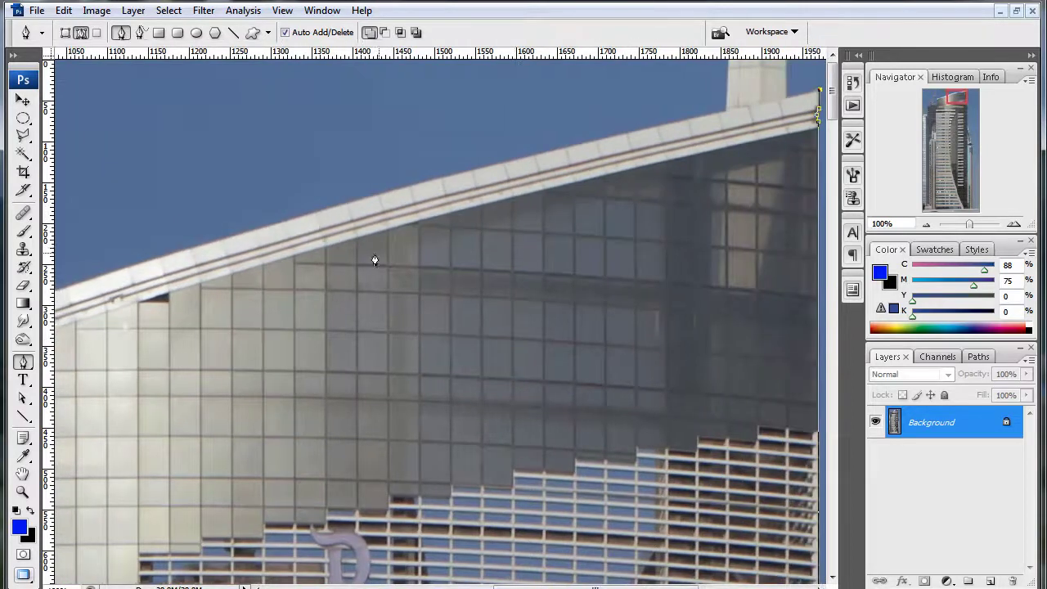
Add a curved anchor shaped to follow the sloping roof edge.
click(297, 219)
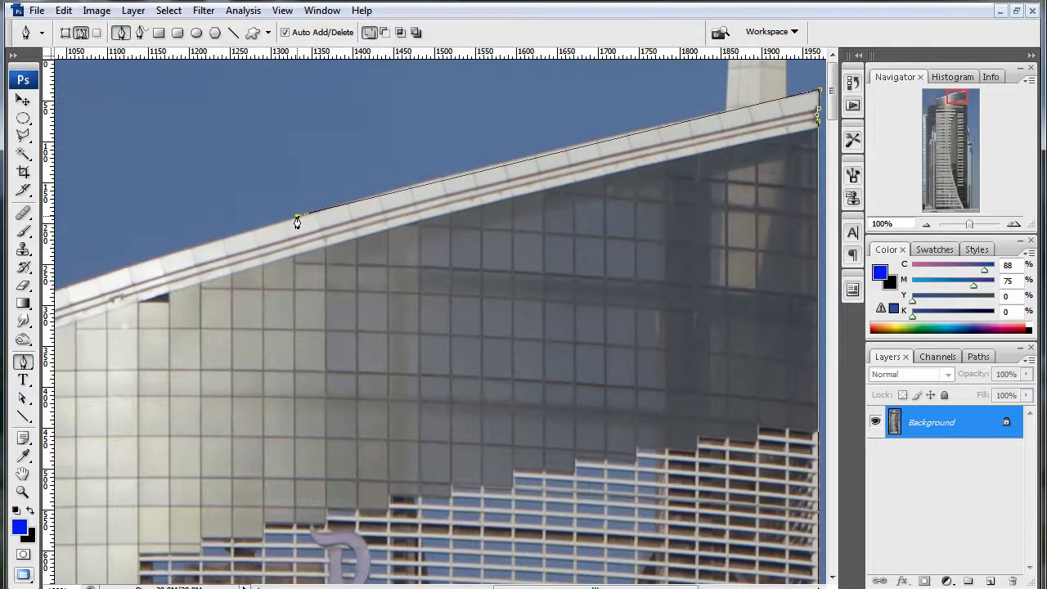
drag(296, 219, 233, 243)
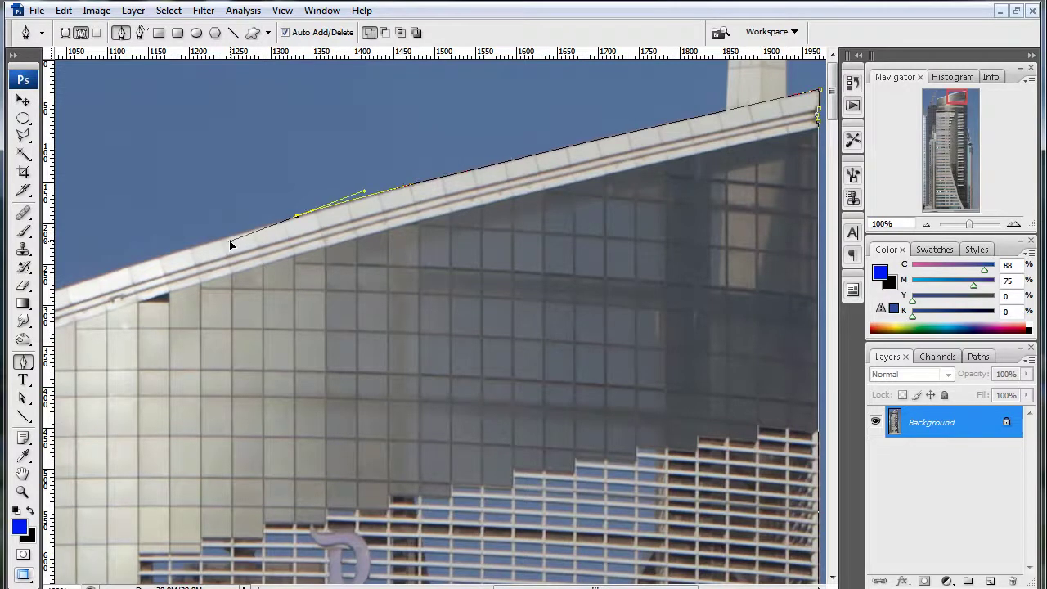
drag(231, 244, 206, 258)
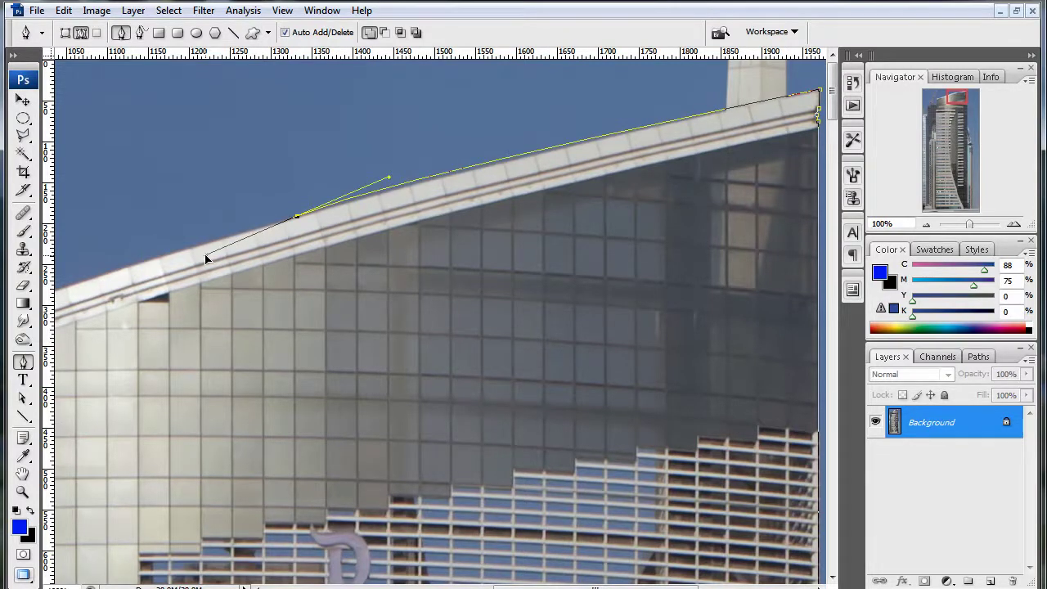
drag(206, 259, 92, 280)
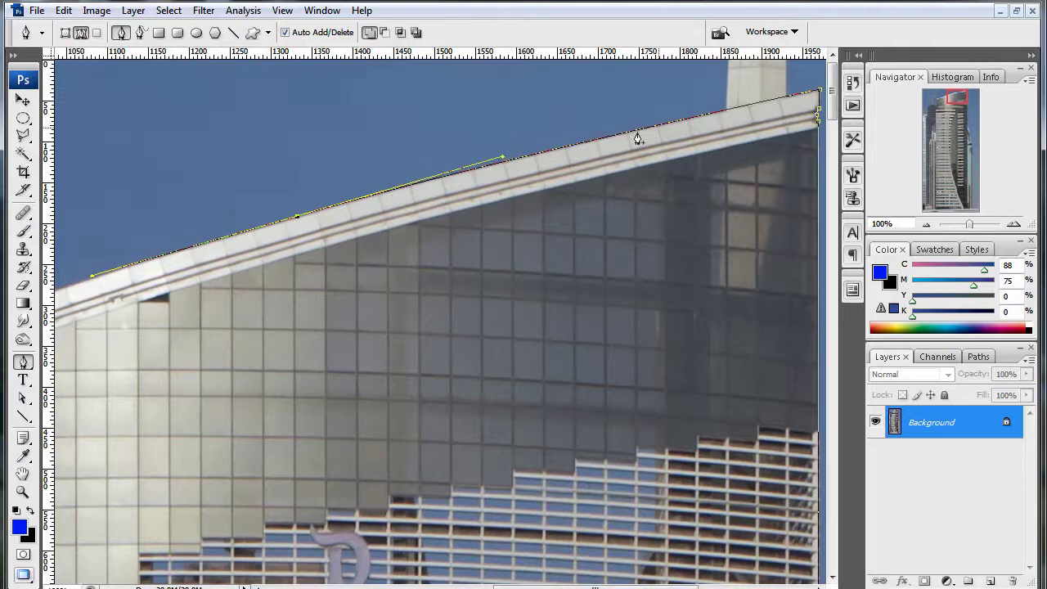
Curve the path into an anchor at the roof's left corner.
drag(117, 346, 310, 343)
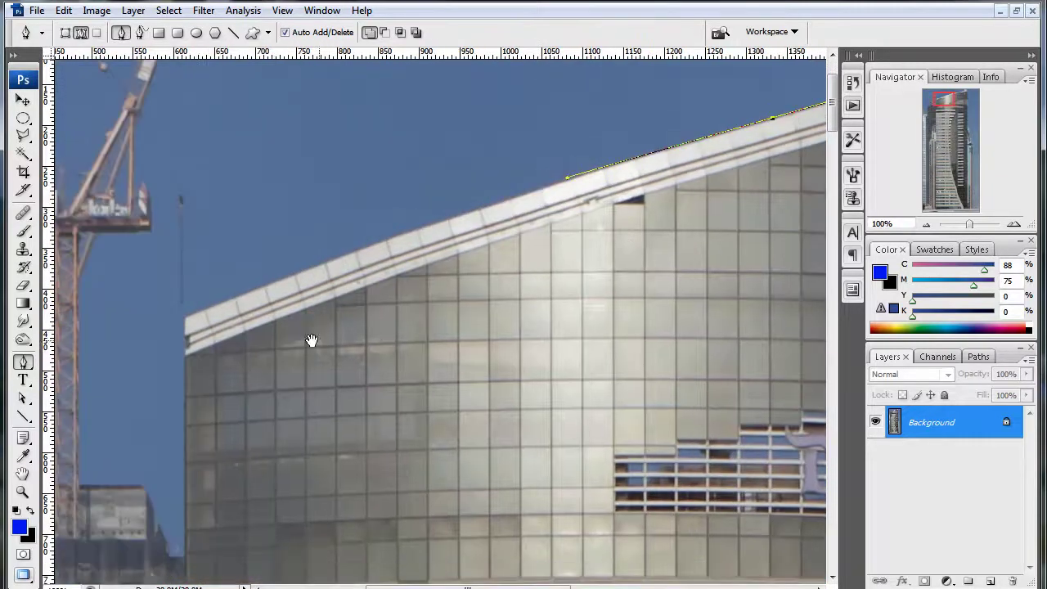
click(184, 321)
drag(185, 324, 216, 382)
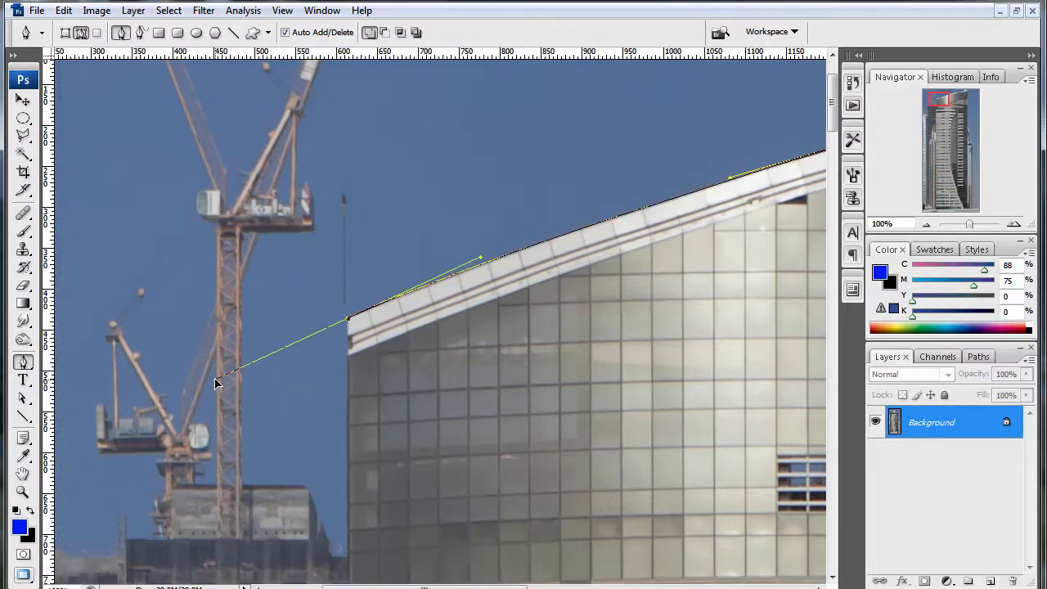
mouse_move(217, 382)
mouse_down()
mouse_move(303, 425)
mouse_move(347, 426)
mouse_move(223, 380)
mouse_up()
drag(223, 381, 225, 379)
Add anchors down the tower's left edge to the top of the window rows.
click(347, 336)
click(349, 348)
scroll(387, 352, down, 4)
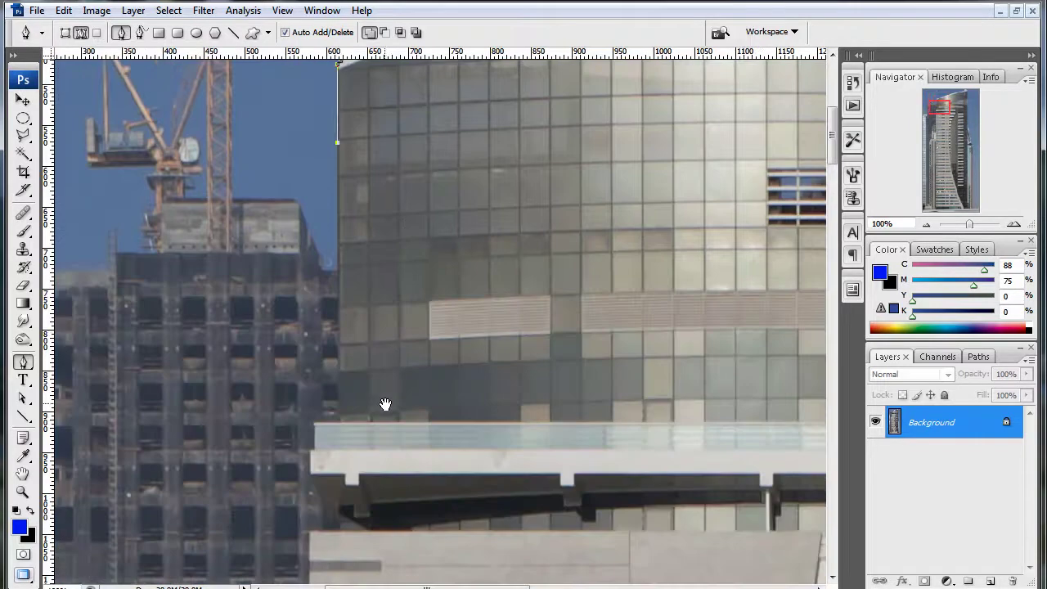
scroll(377, 376, down, 1)
drag(345, 331, 324, 336)
scroll(312, 385, down, 3)
drag(404, 157, 382, 379)
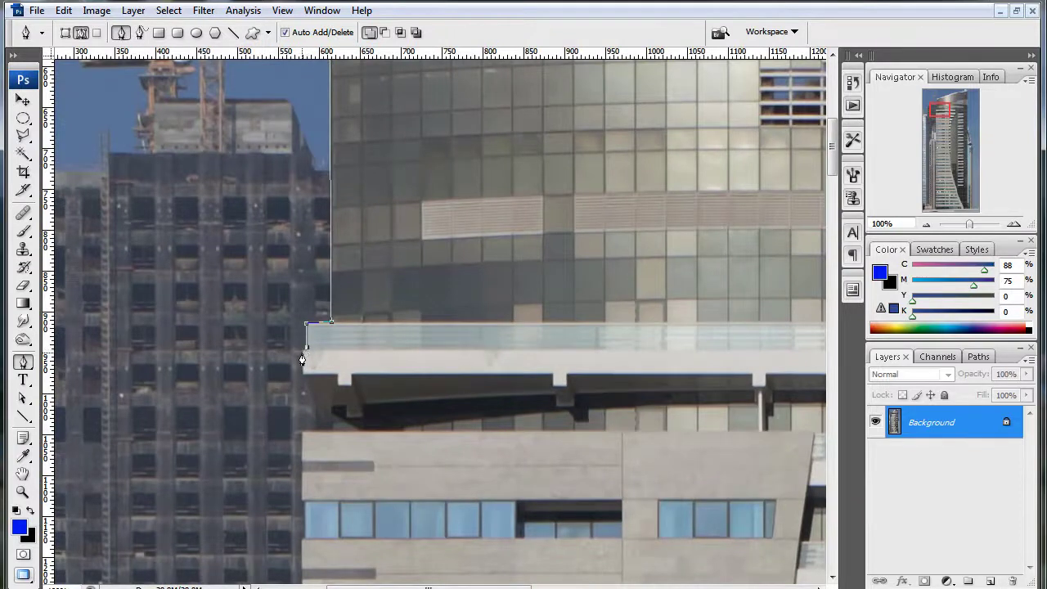
click(318, 407)
drag(317, 489, 343, 268)
click(328, 279)
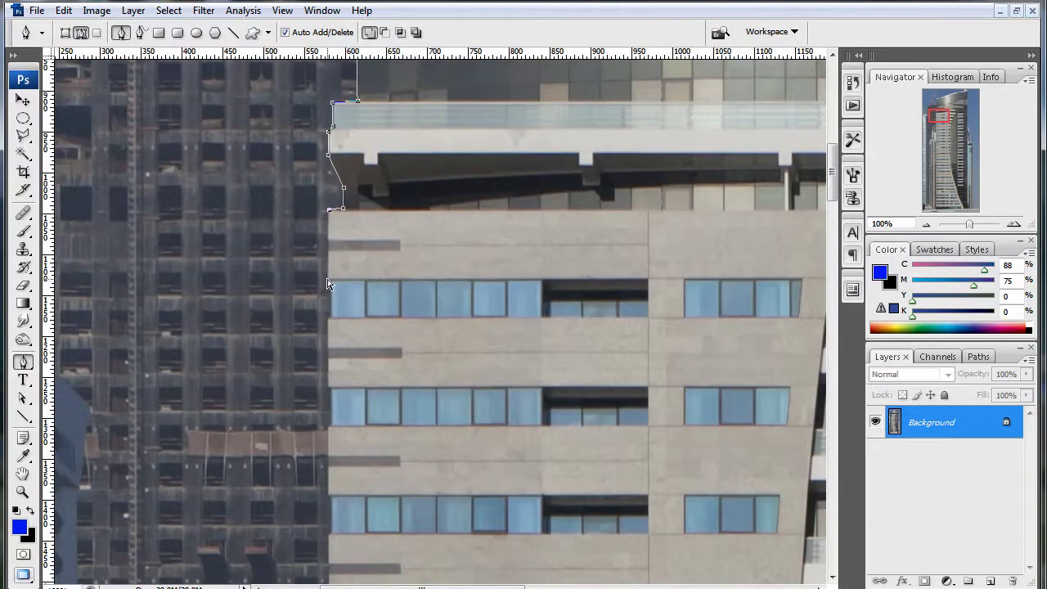
Follow the left edge down to the glass base and close the path along the bottom edge.
drag(351, 443, 402, 253)
drag(364, 509, 405, 393)
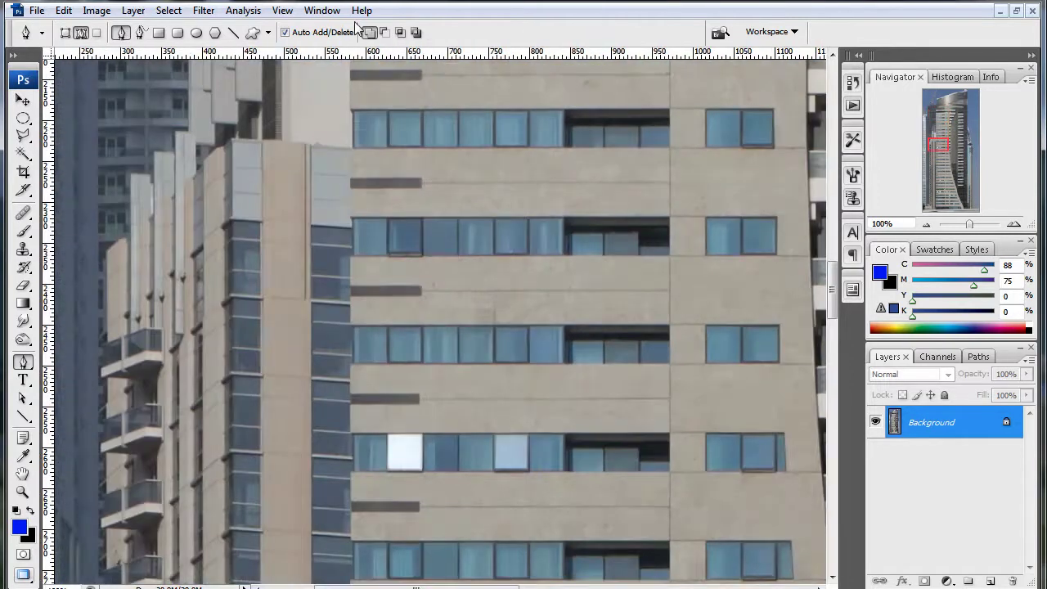
drag(404, 507, 405, 393)
drag(404, 452, 418, 71)
drag(448, 441, 409, 98)
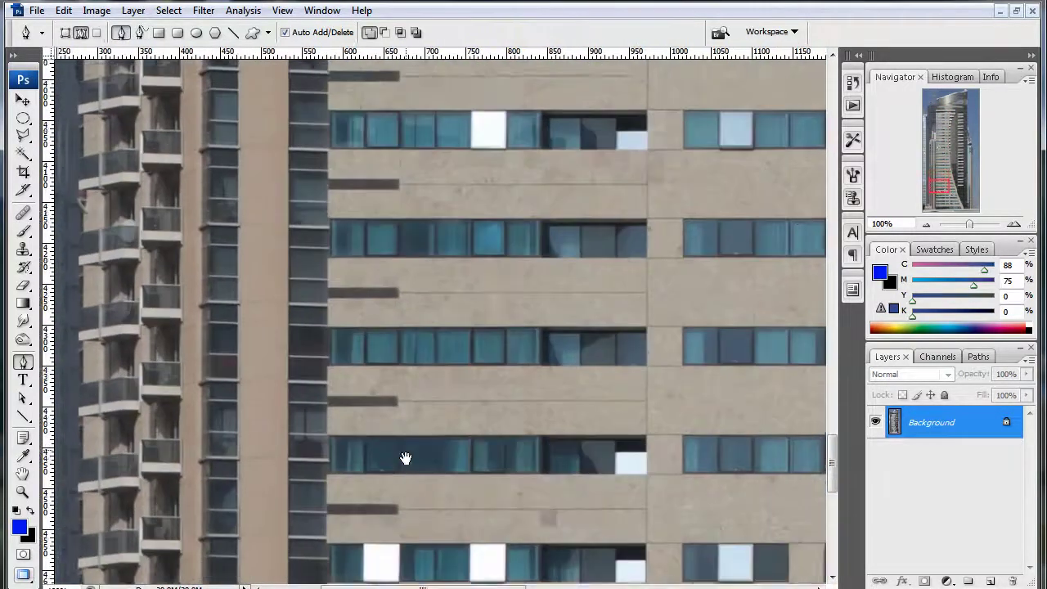
drag(404, 458, 444, 188)
drag(439, 556, 412, 395)
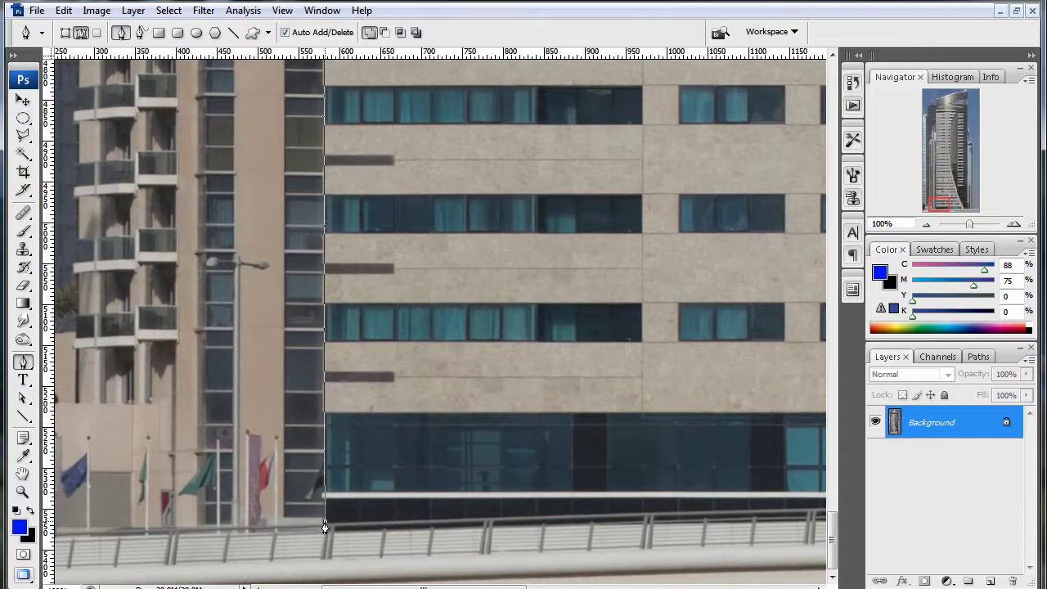
scroll(627, 498, right, 10)
scroll(638, 528, up, 2)
scroll(638, 528, right, 20)
scroll(368, 409, down, 2)
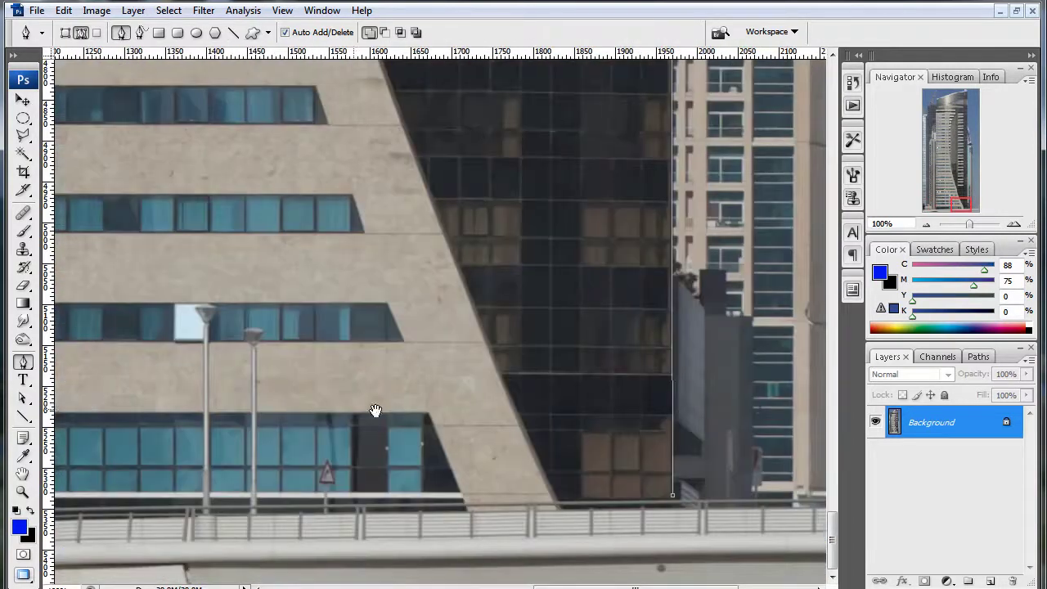
scroll(385, 483, left, 14)
drag(465, 400, 149, 367)
drag(534, 381, 197, 327)
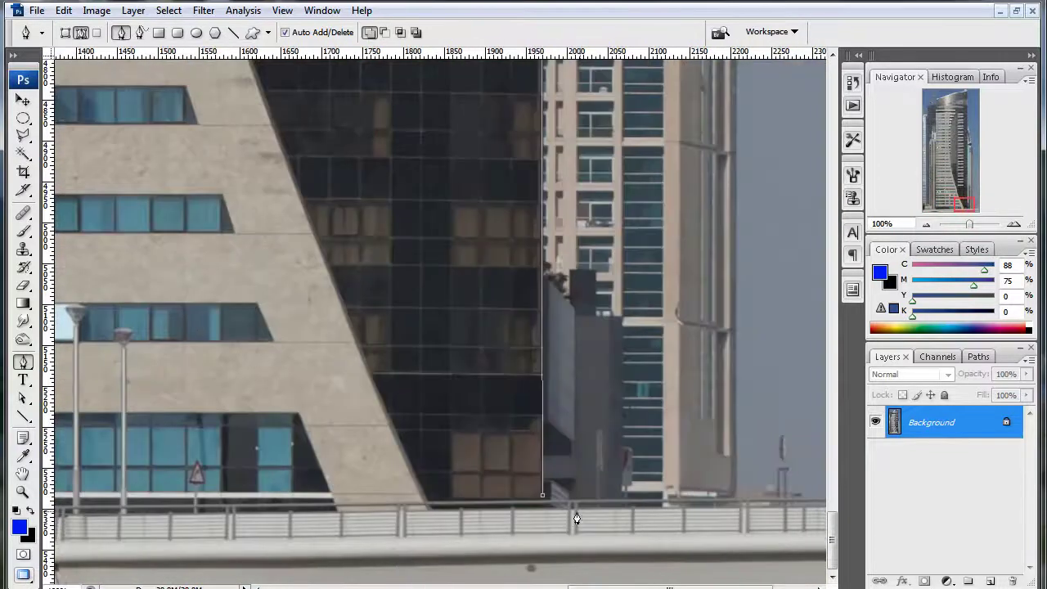
click(542, 498)
Open Make Selection for the closed tower path, with feather radius 0.
scroll(319, 281, left, 10)
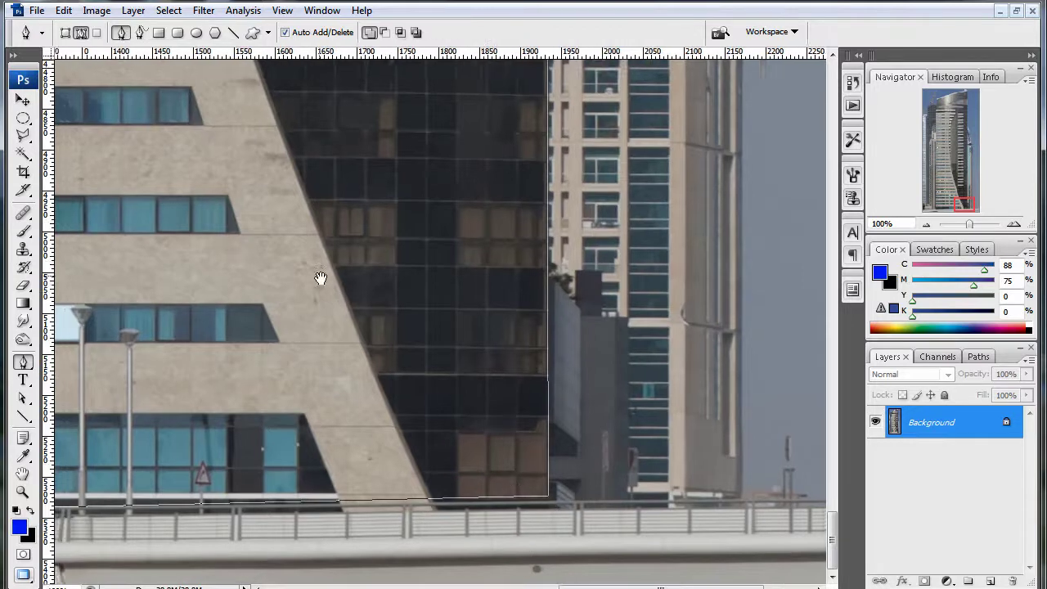
scroll(474, 451, up, 8)
scroll(474, 443, down, 4)
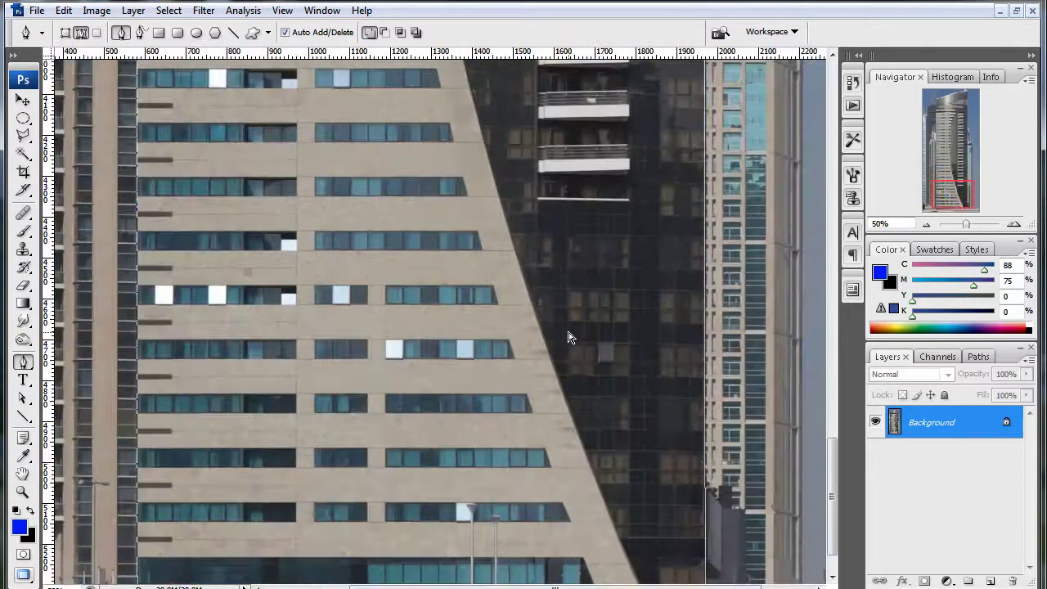
scroll(520, 304, down, 1)
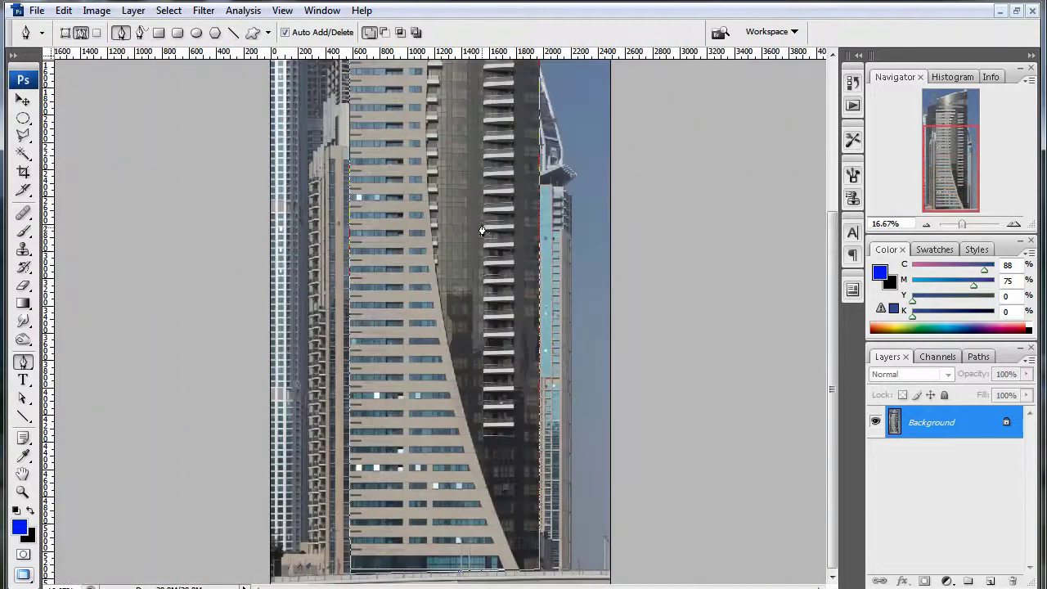
scroll(484, 205, up, 5)
drag(502, 258, 467, 316)
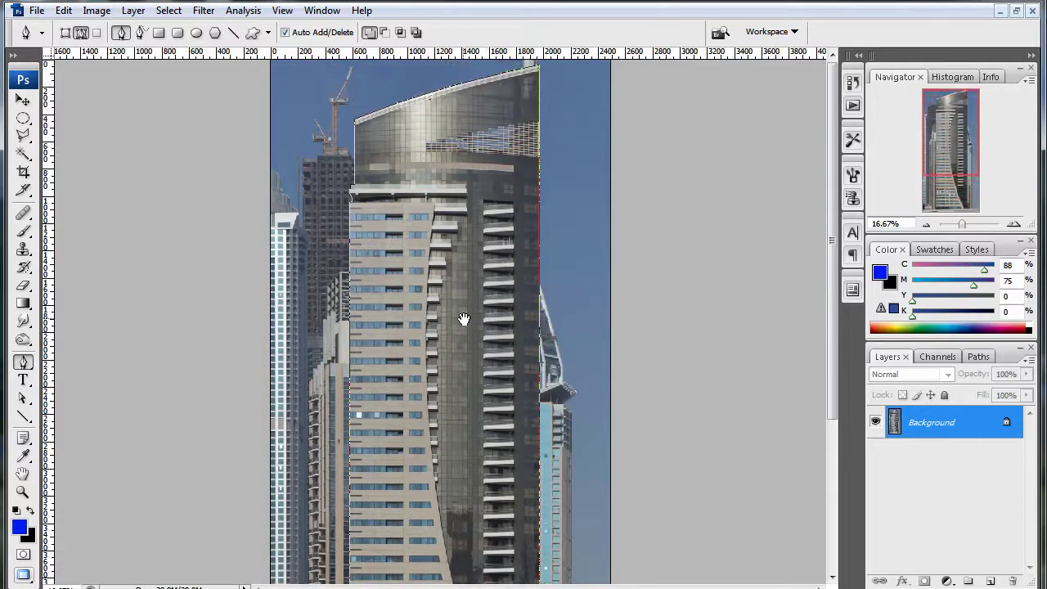
click(26, 399)
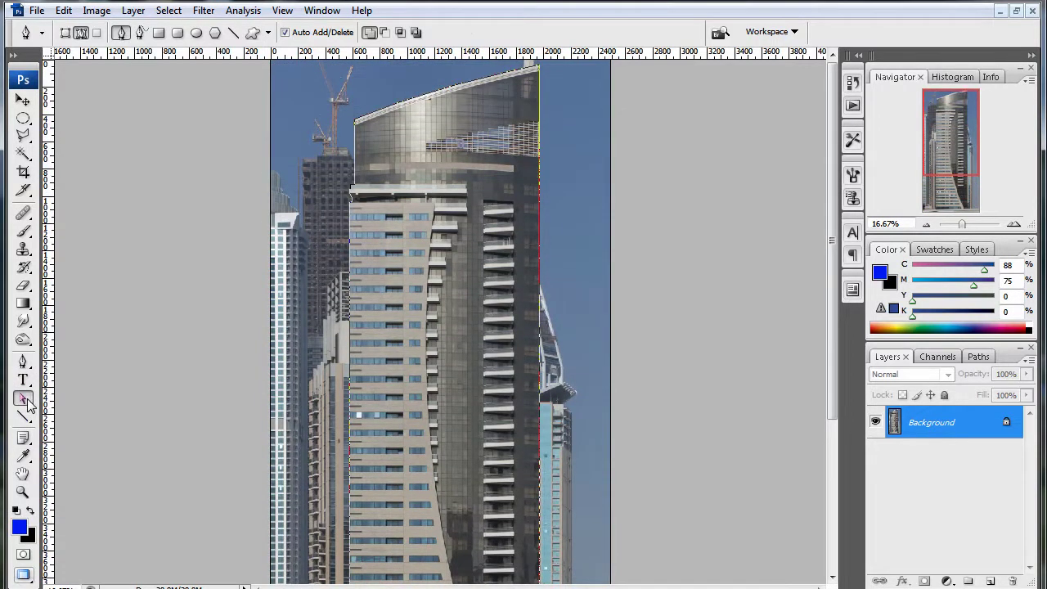
right_click(372, 333)
key(Escape)
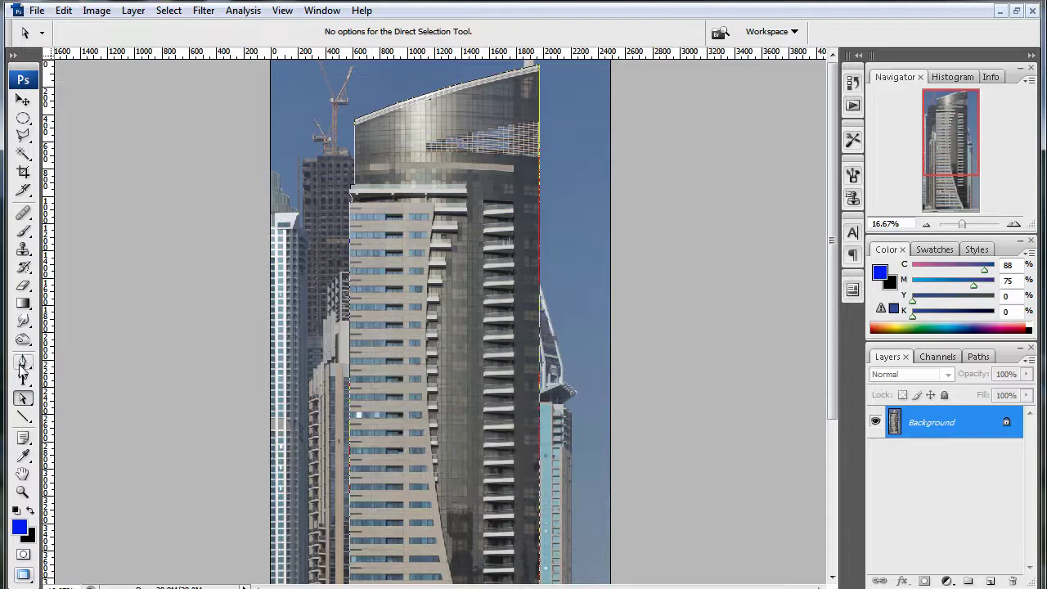
click(23, 364)
right_click(458, 368)
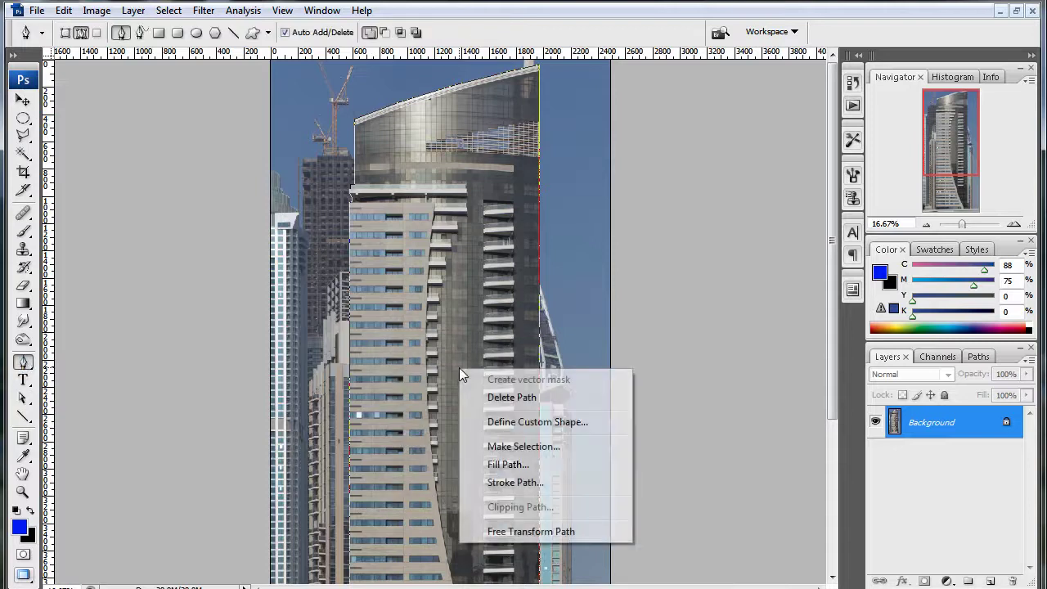
click(530, 444)
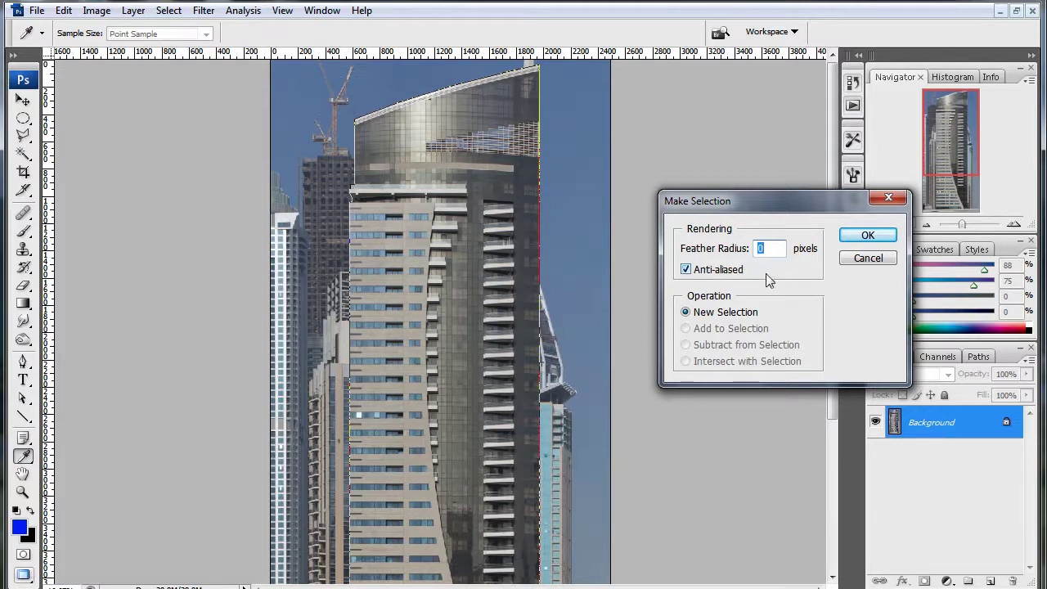
Confirm the selection, copy the tower to Layer 1, and hide the Background to show transparency.
click(866, 234)
key(p)
drag(598, 363, 597, 425)
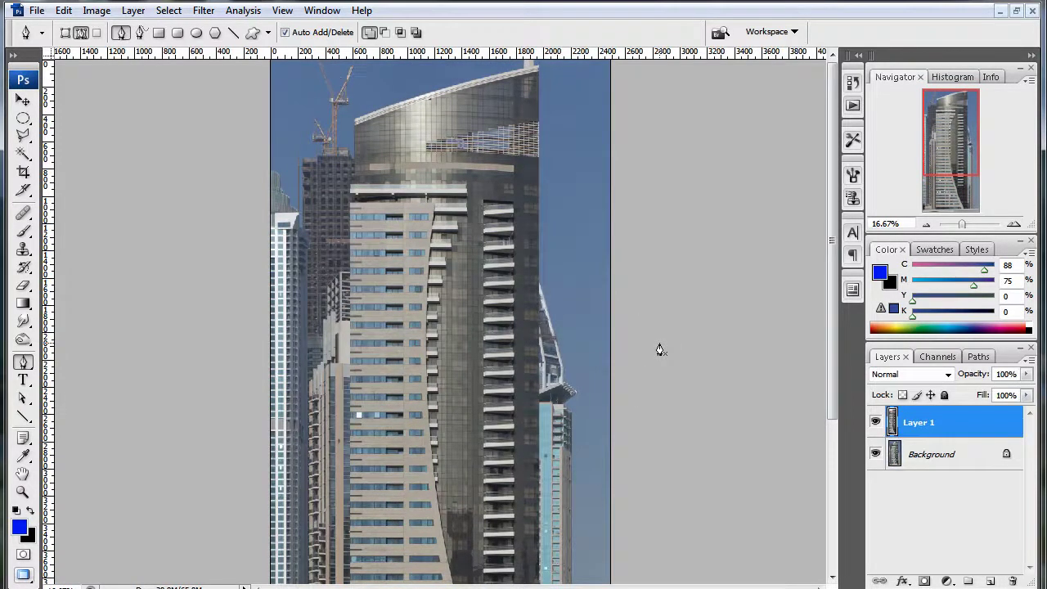
click(875, 454)
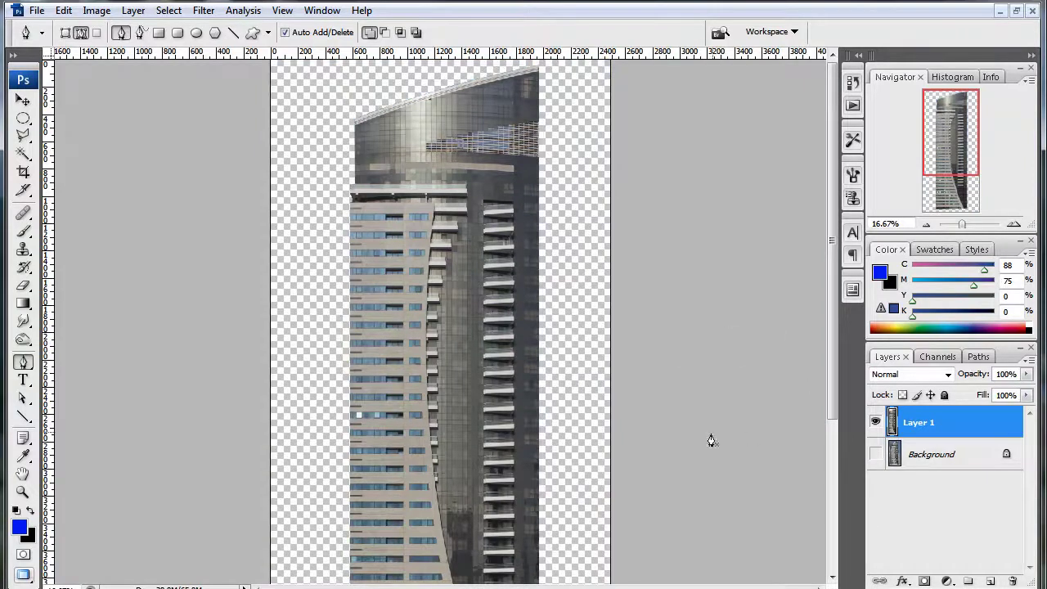
drag(677, 526, 652, 297)
mouse_move(582, 243)
mouse_down()
mouse_move(584, 412)
mouse_move(596, 249)
mouse_up()
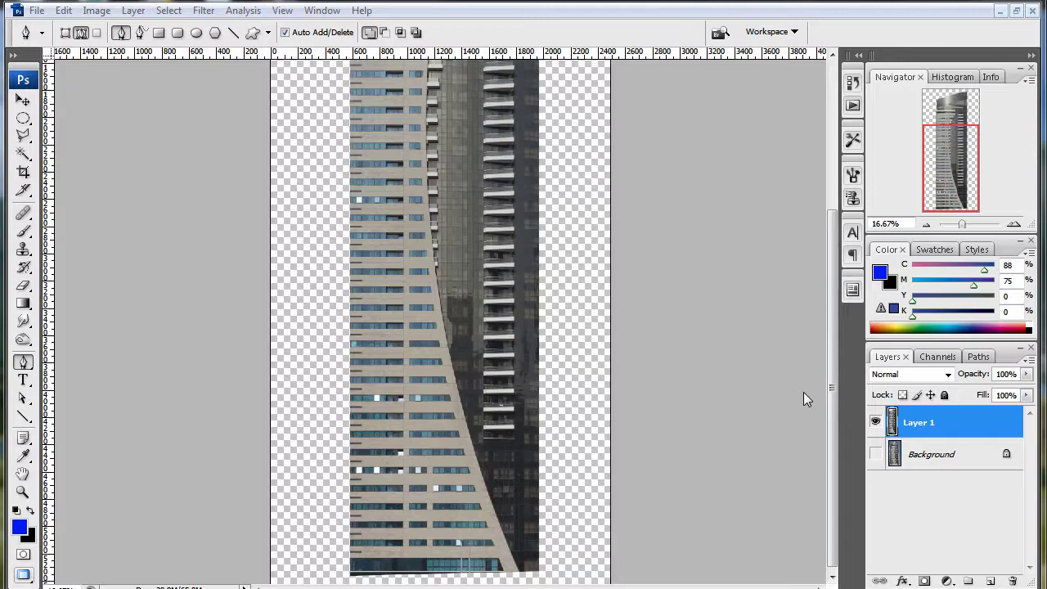